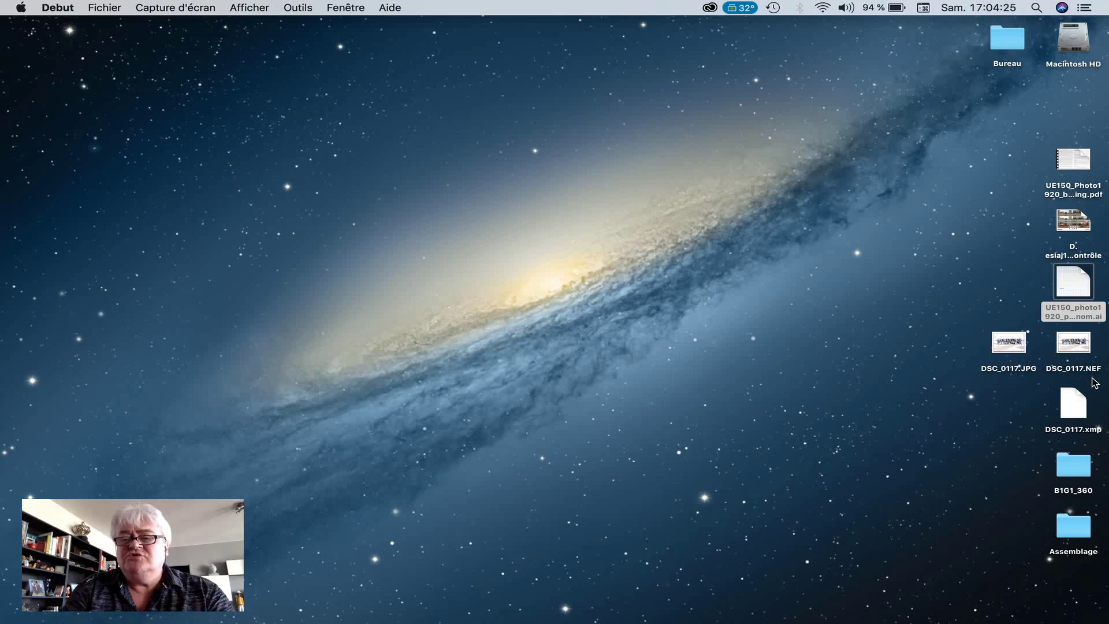
# - Open DSC_0117.JPG from the desktop in Photoshop and add a Levels adjustment layer above the background
pyautogui.moveTo(1008, 349); pyautogui.dragTo(406, 605)
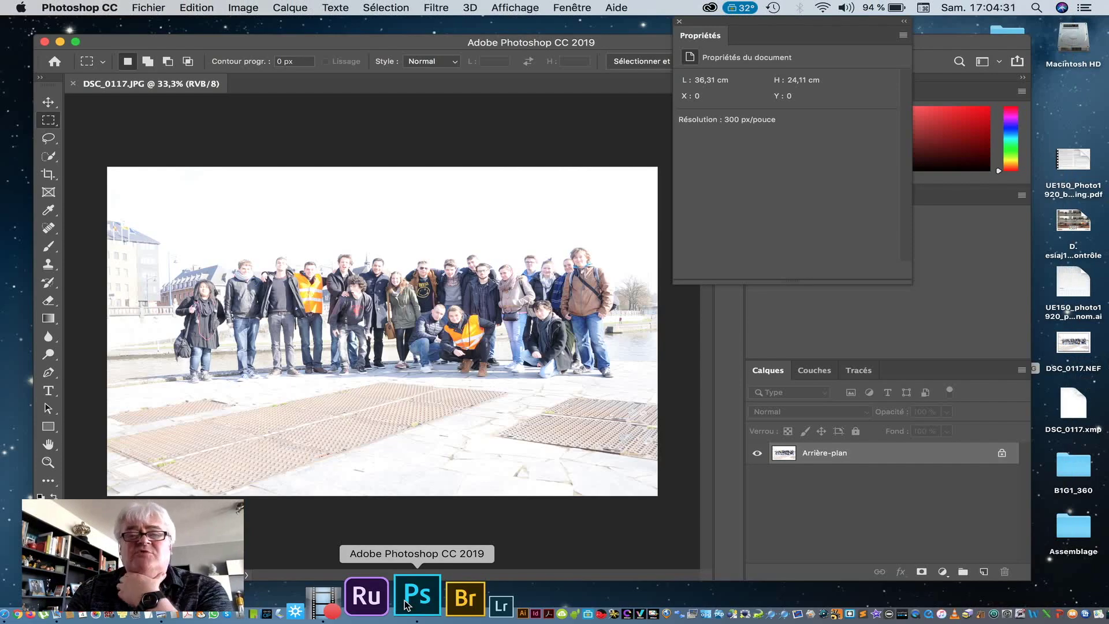
pyautogui.click(680, 21)
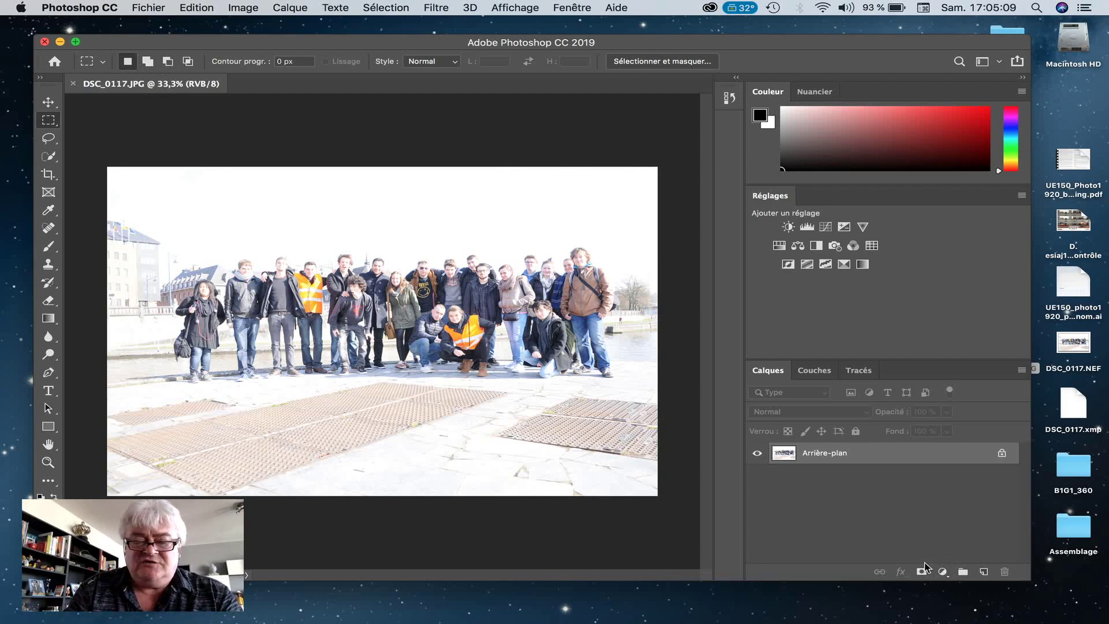
pyautogui.click(943, 572)
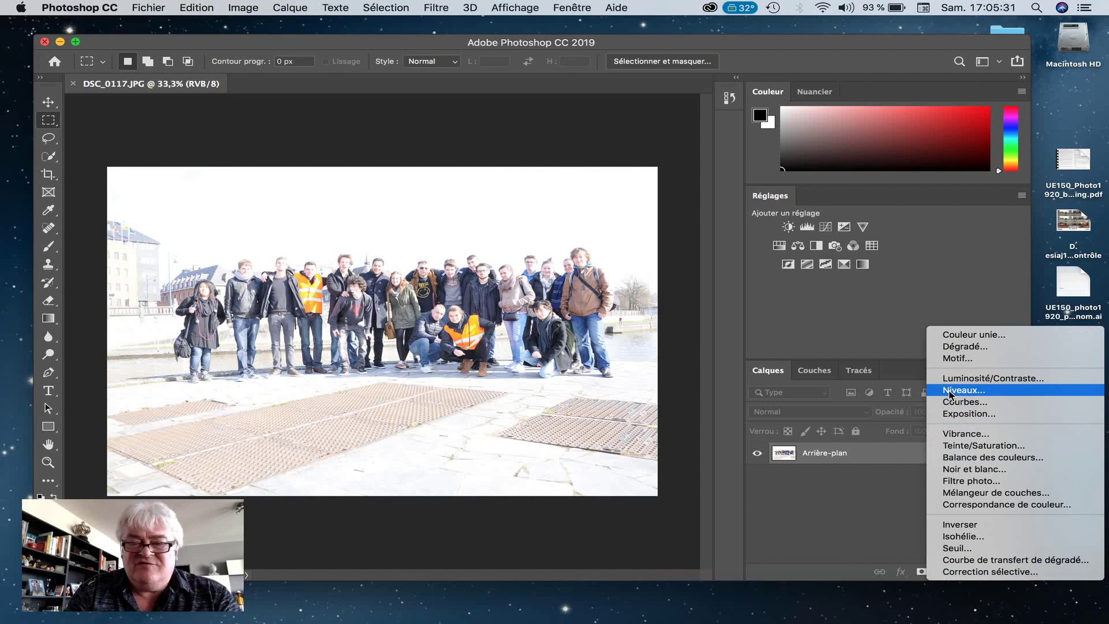
pyautogui.click(949, 391)
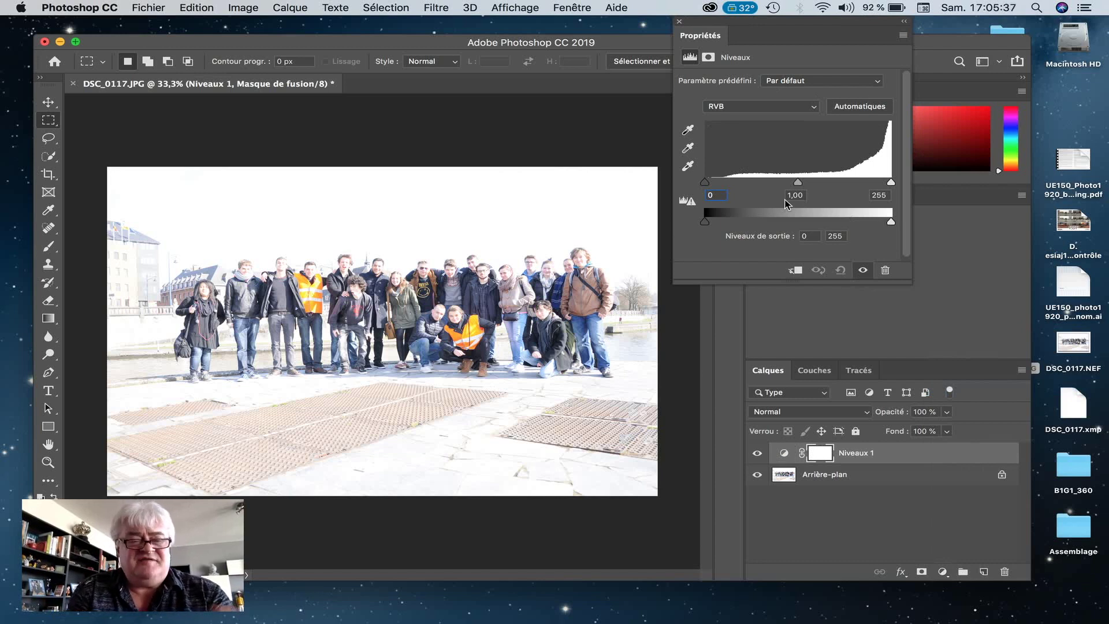
# - Try raising the Levels black input on the RGB channel to 253, and reset it to 0
pyautogui.click(704, 183)
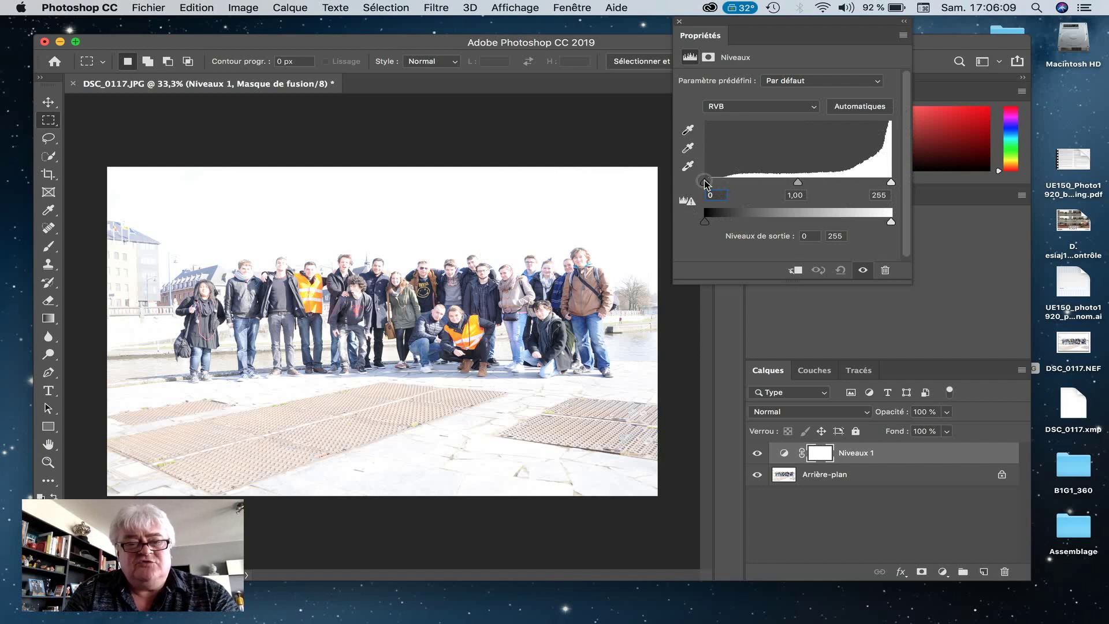
pyautogui.moveTo(705, 183); pyautogui.dragTo(897, 182)
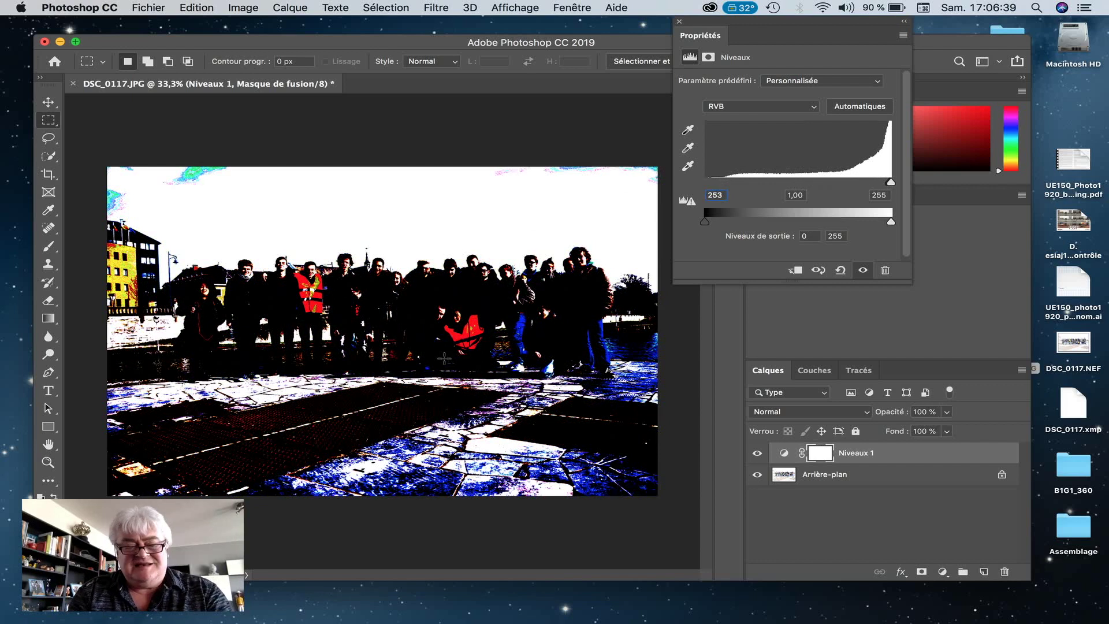
pyautogui.write('0')
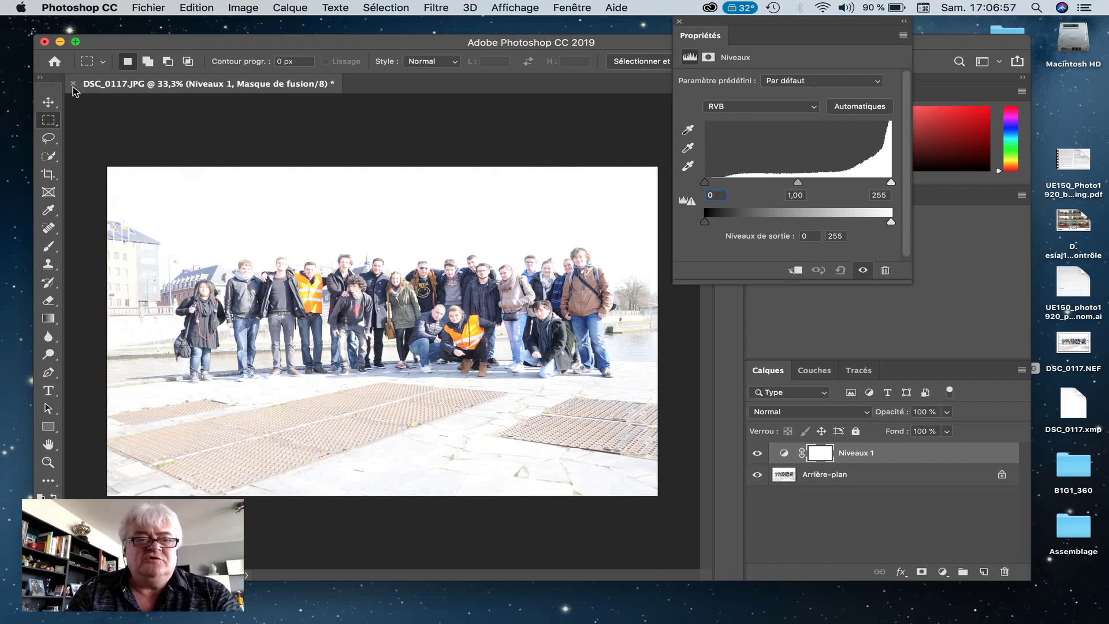
# - Close DSC_0117.JPG without saving and open the raw file DSC_0117.NEF from the desktop in Camera Raw
pyautogui.click(72, 85)
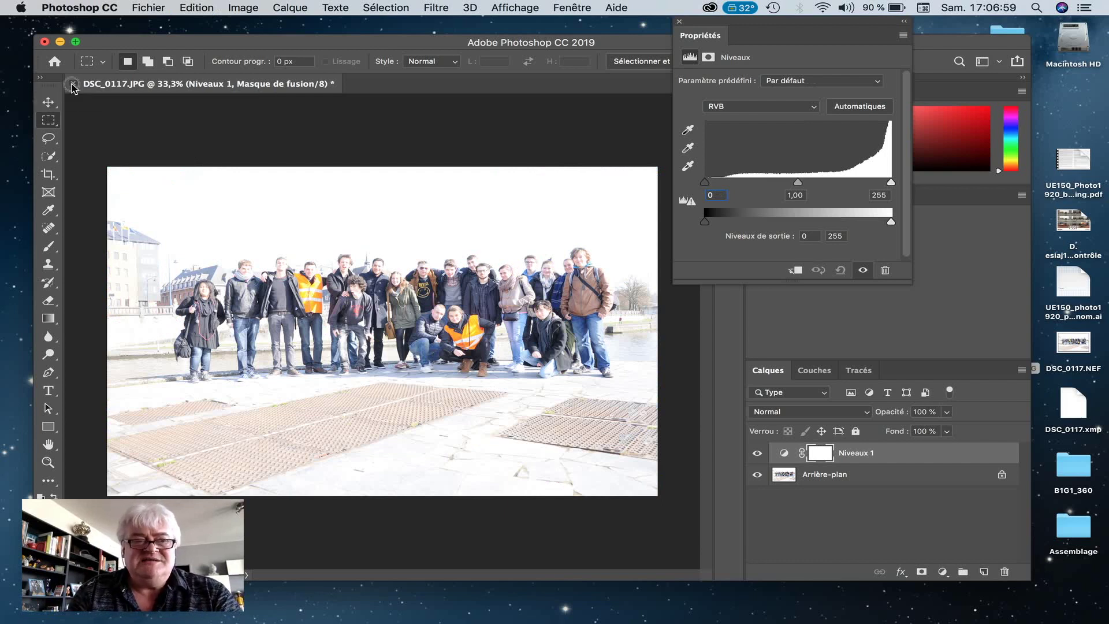
pyautogui.click(464, 229)
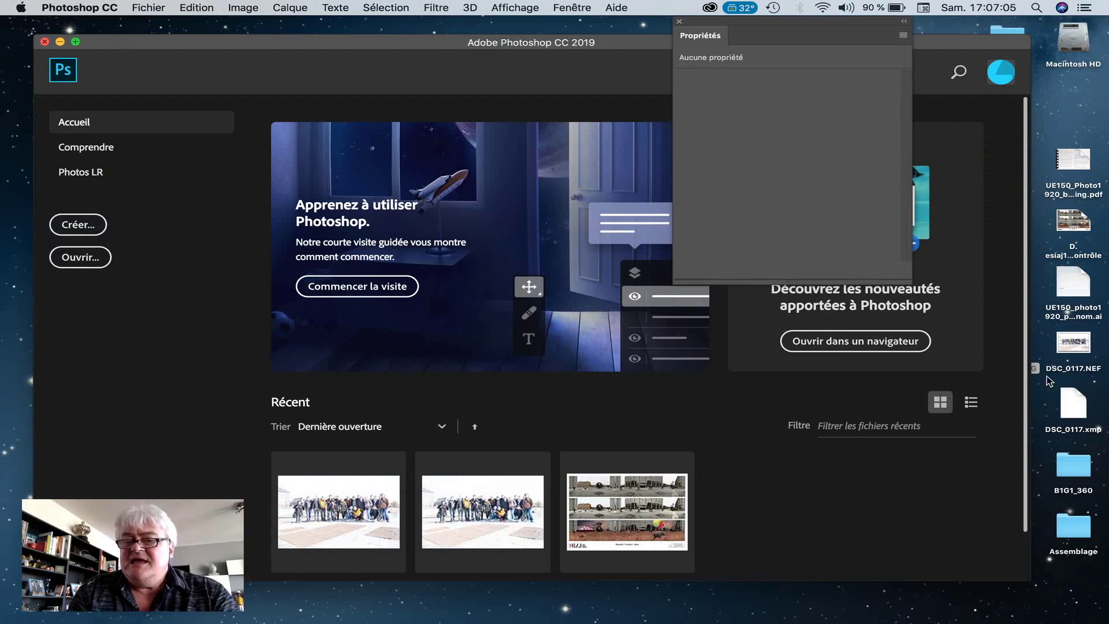
pyautogui.moveTo(1081, 347); pyautogui.dragTo(411, 609)
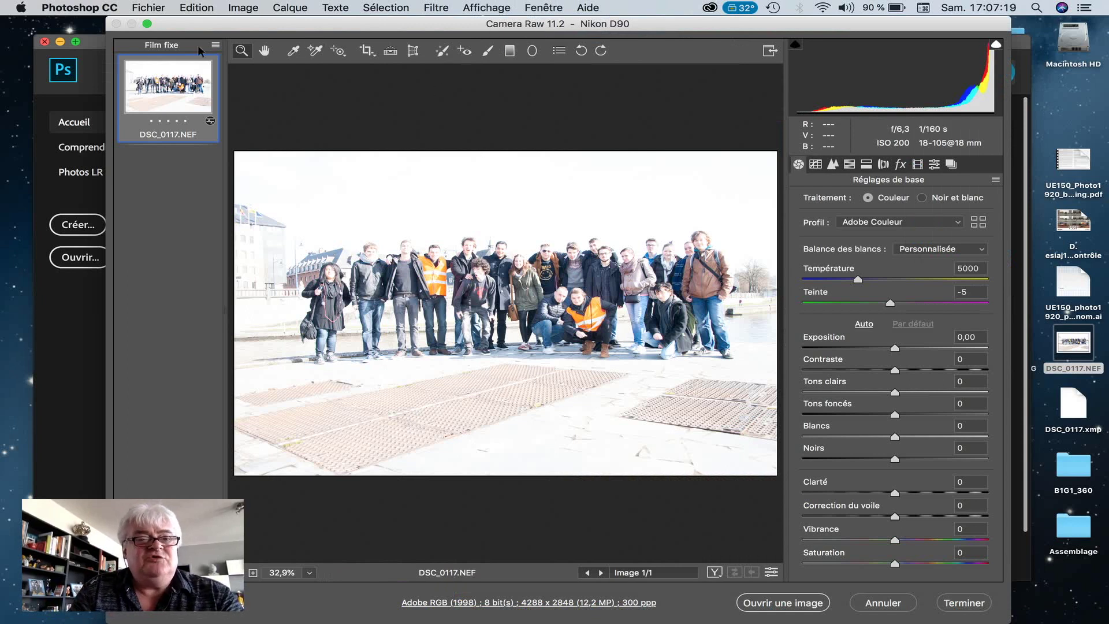
pyautogui.moveTo(219, 24); pyautogui.dragTo(224, 127)
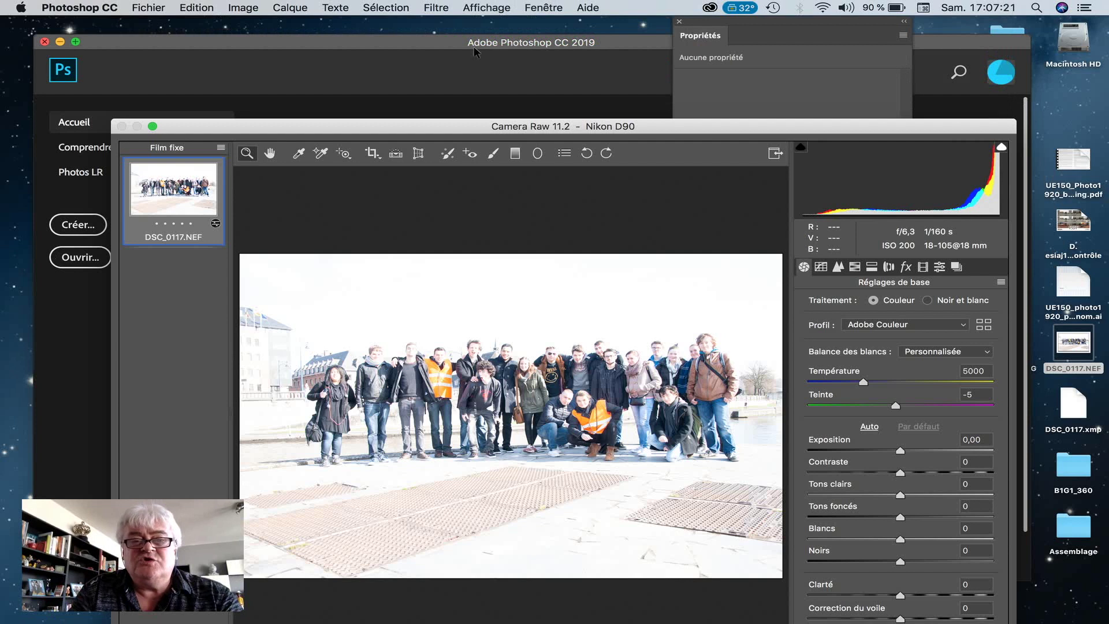
pyautogui.moveTo(475, 130); pyautogui.dragTo(469, 29)
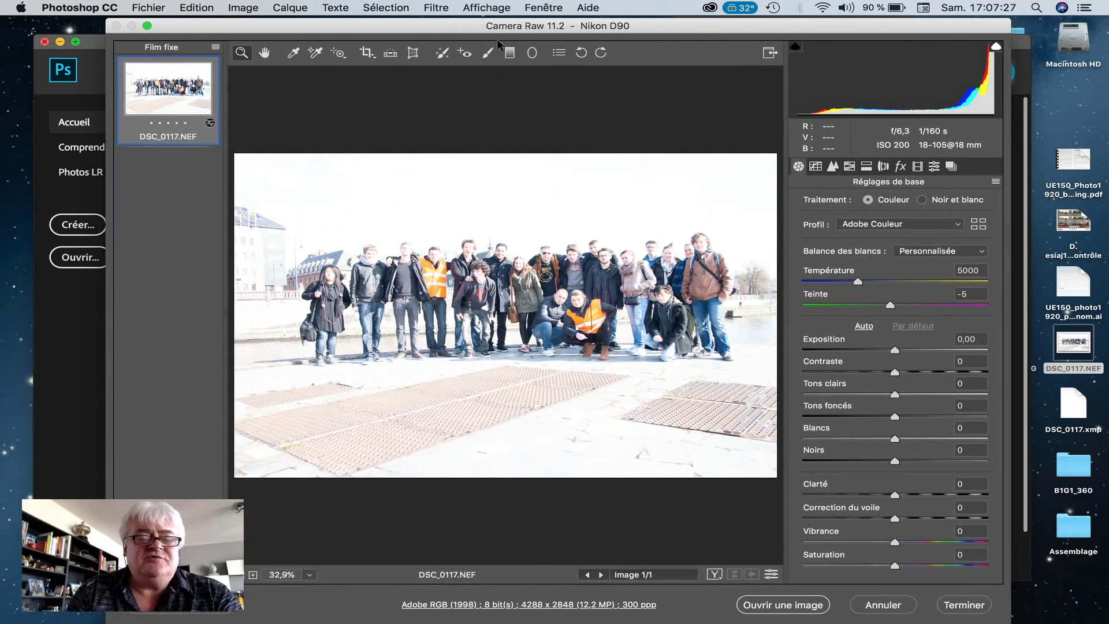
pyautogui.moveTo(476, 30); pyautogui.dragTo(474, 34)
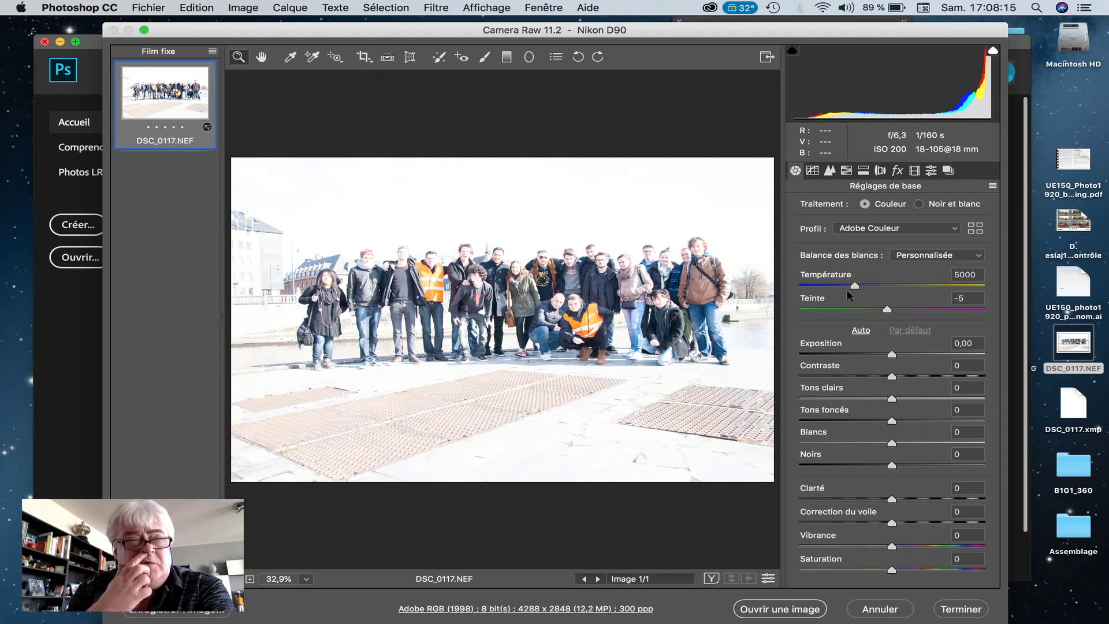
# - Correct the overexposed raw photo with temperature 5450, exposure -2,35, highlights -36 and shadows +28
pyautogui.moveTo(855, 286)
pyautogui.mouseDown()
pyautogui.moveTo(822, 290)
pyautogui.moveTo(912, 292)
pyautogui.moveTo(853, 293)
pyautogui.moveTo(862, 292)
pyautogui.mouseUp()
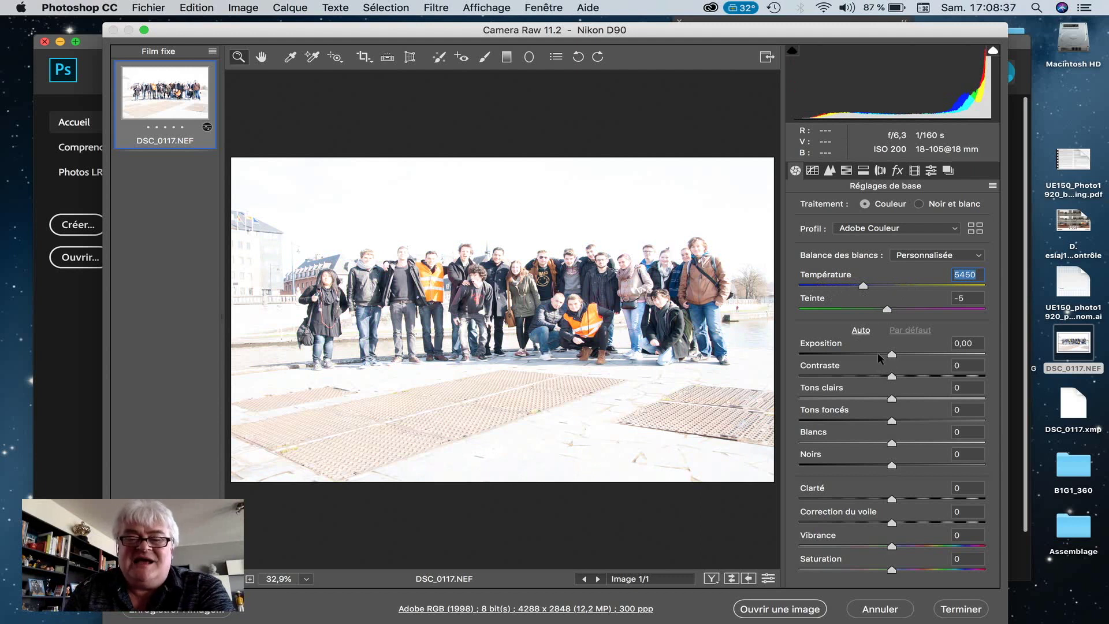
pyautogui.moveTo(891, 354); pyautogui.dragTo(847, 357)
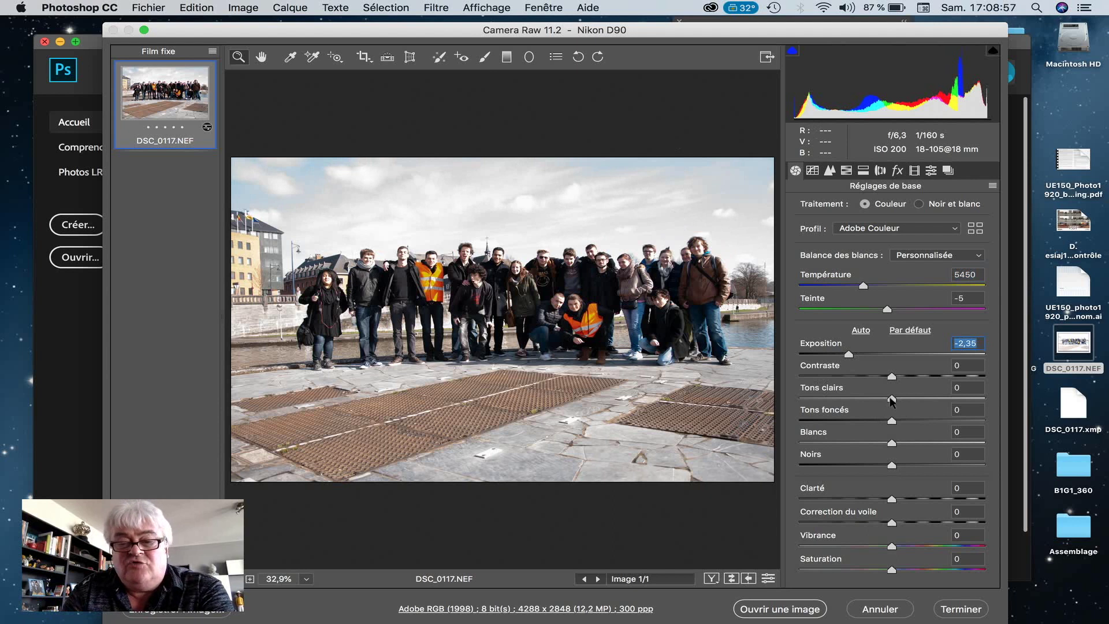
pyautogui.moveTo(891, 400); pyautogui.dragTo(862, 403)
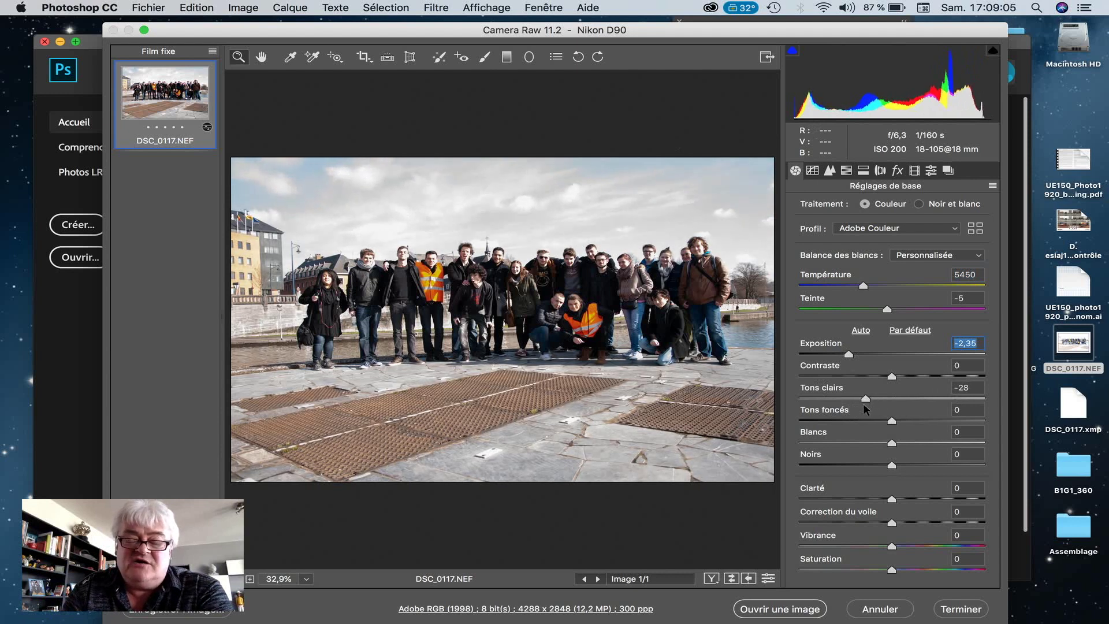
pyautogui.click(969, 390)
pyautogui.moveTo(866, 400); pyautogui.dragTo(918, 421)
pyautogui.click(962, 410)
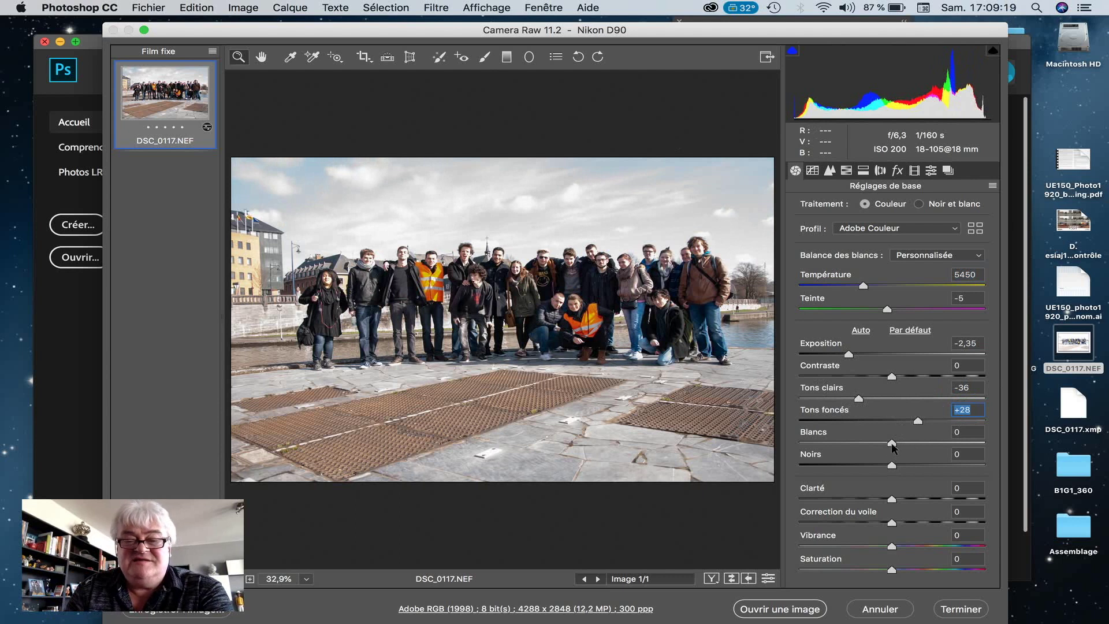
# - Refine the raw photo with vibrance +11, saturation +11, whites +22 and blacks -11
pyautogui.moveTo(891, 465); pyautogui.dragTo(927, 465)
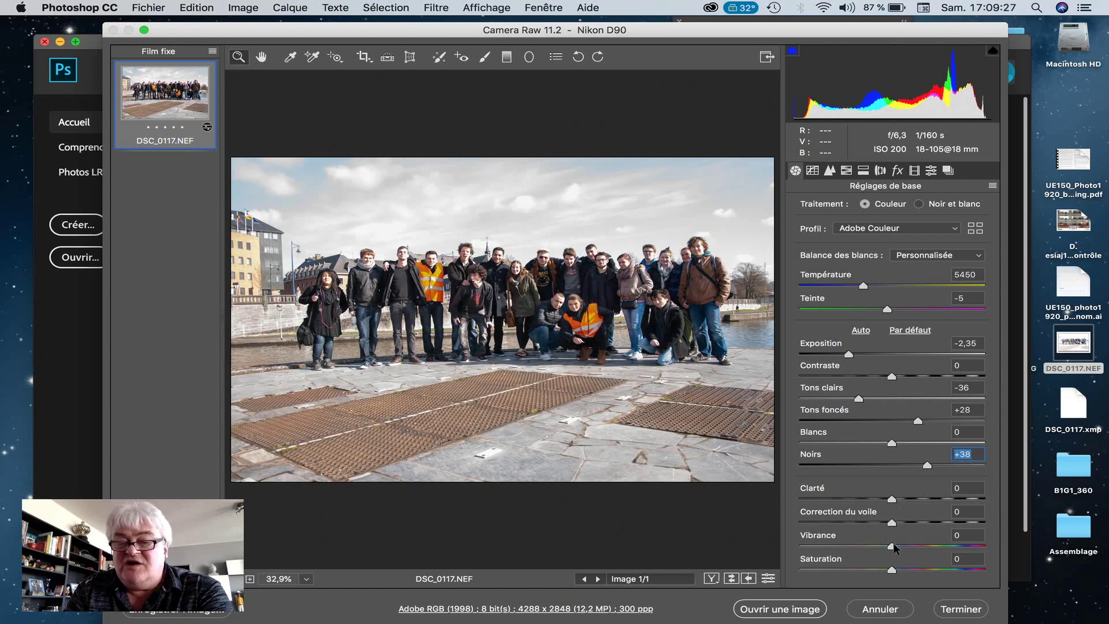
pyautogui.moveTo(892, 545); pyautogui.dragTo(902, 547)
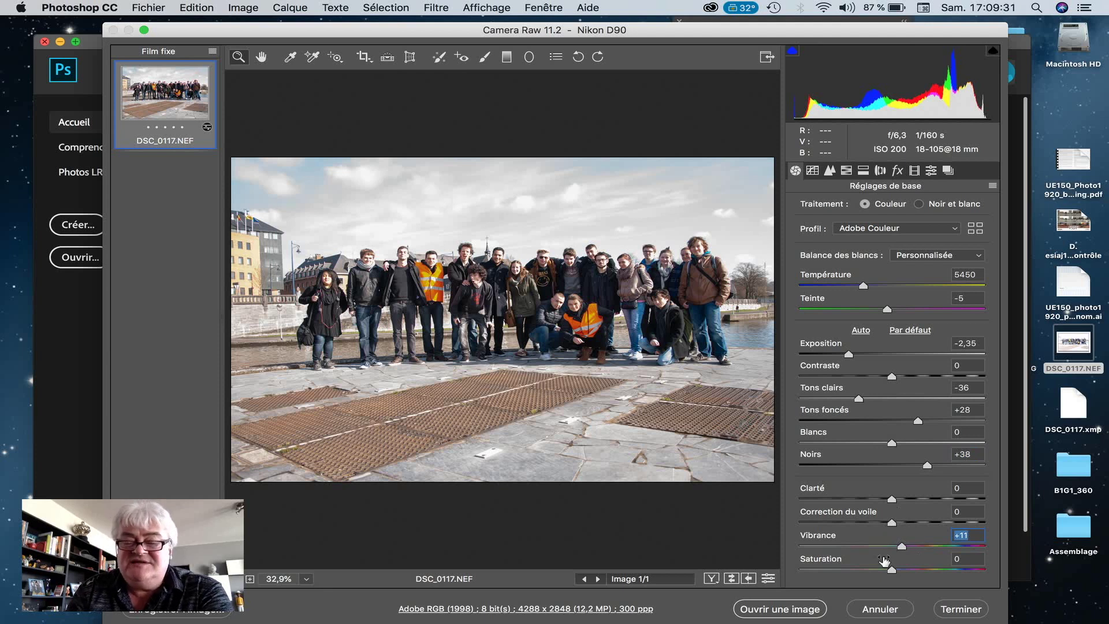
pyautogui.moveTo(893, 572); pyautogui.dragTo(902, 571)
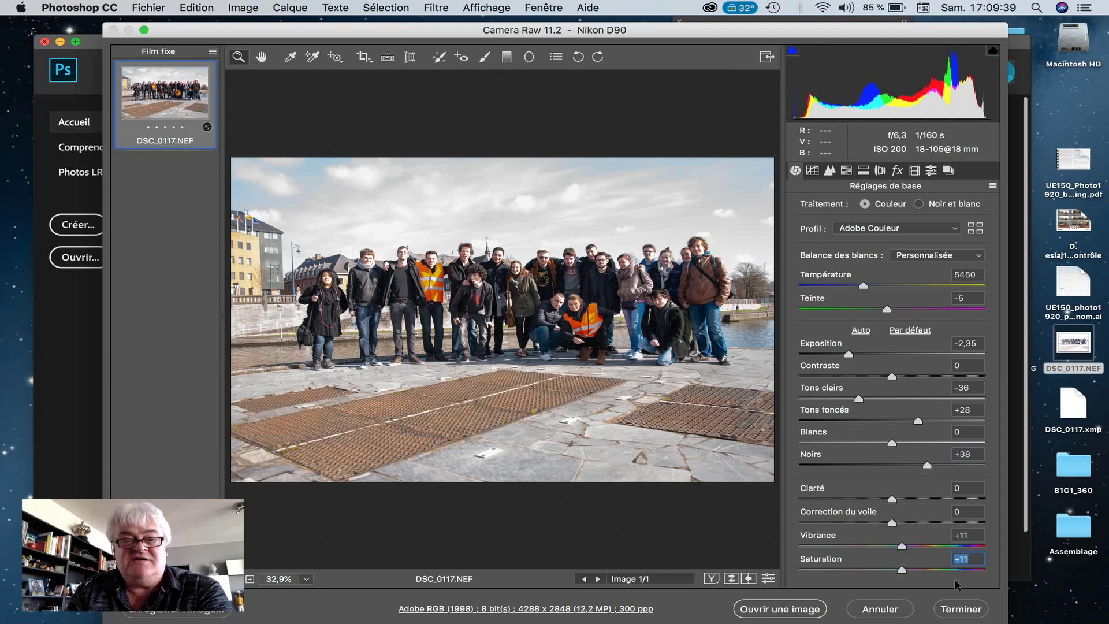
pyautogui.moveTo(986, 117); pyautogui.dragTo(1003, 117)
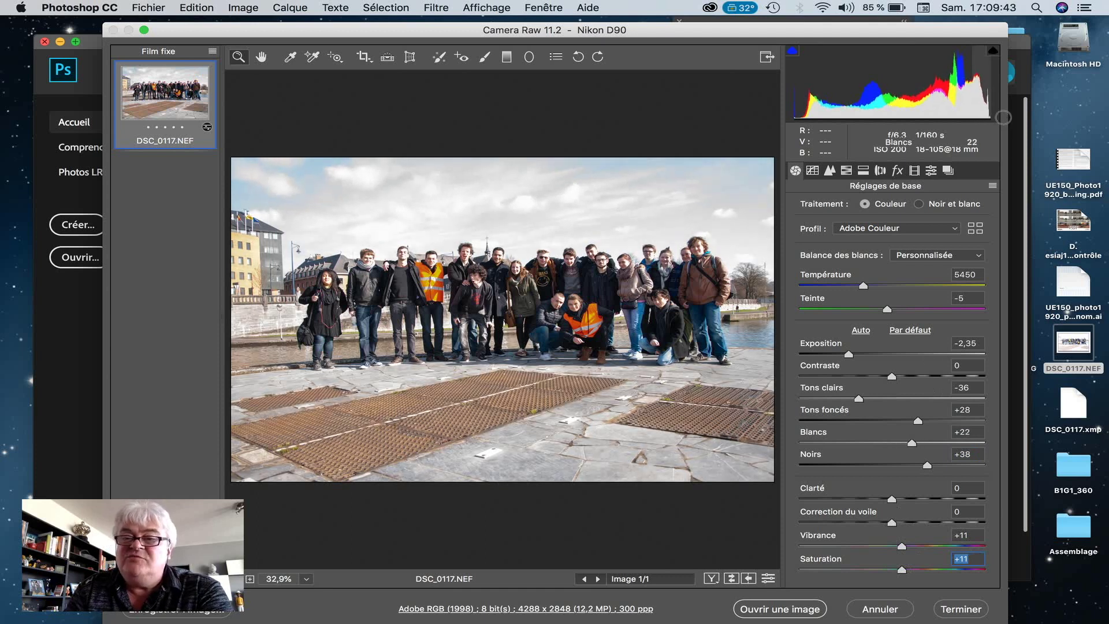
pyautogui.moveTo(803, 116); pyautogui.dragTo(764, 122)
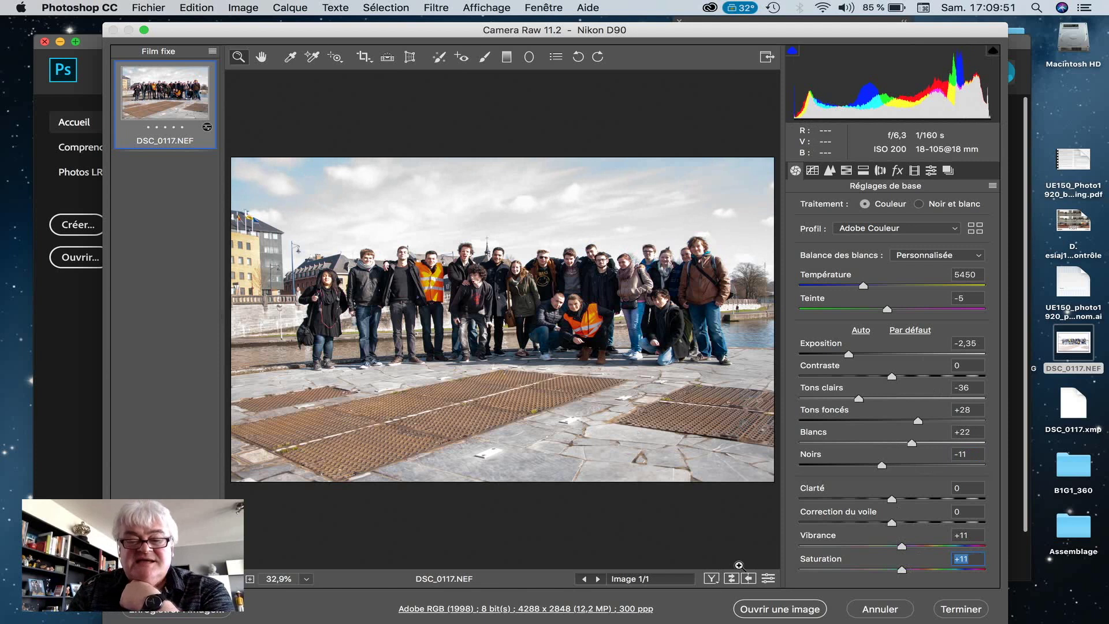
# - Compare the photo before and after the corrections in the split views, and return to the single view
pyautogui.click(710, 578)
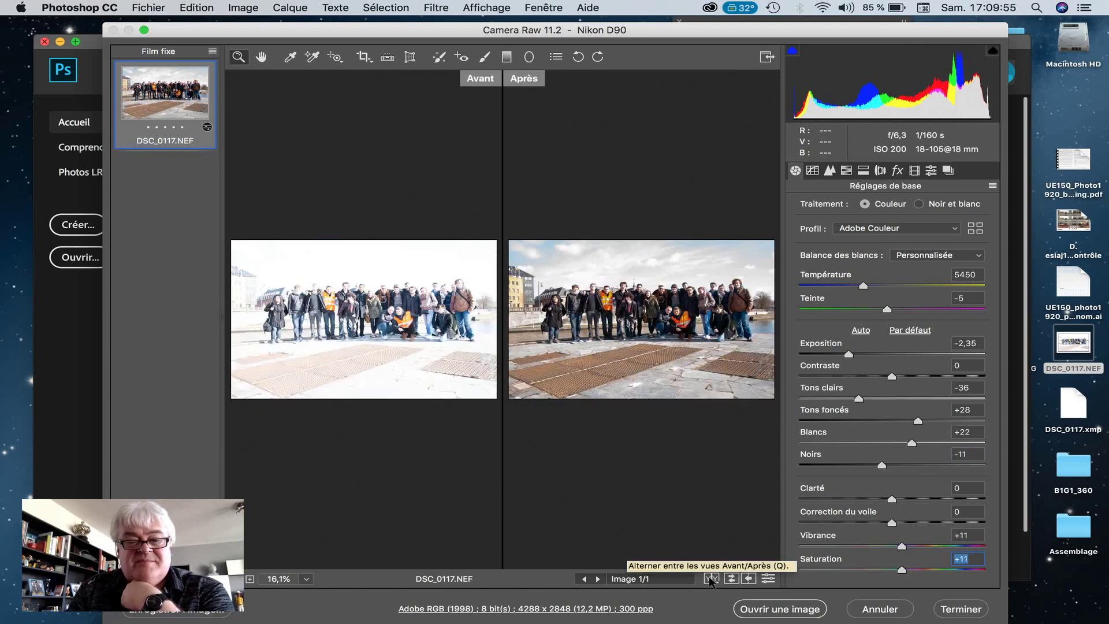
pyautogui.click(711, 578)
pyautogui.click(710, 578)
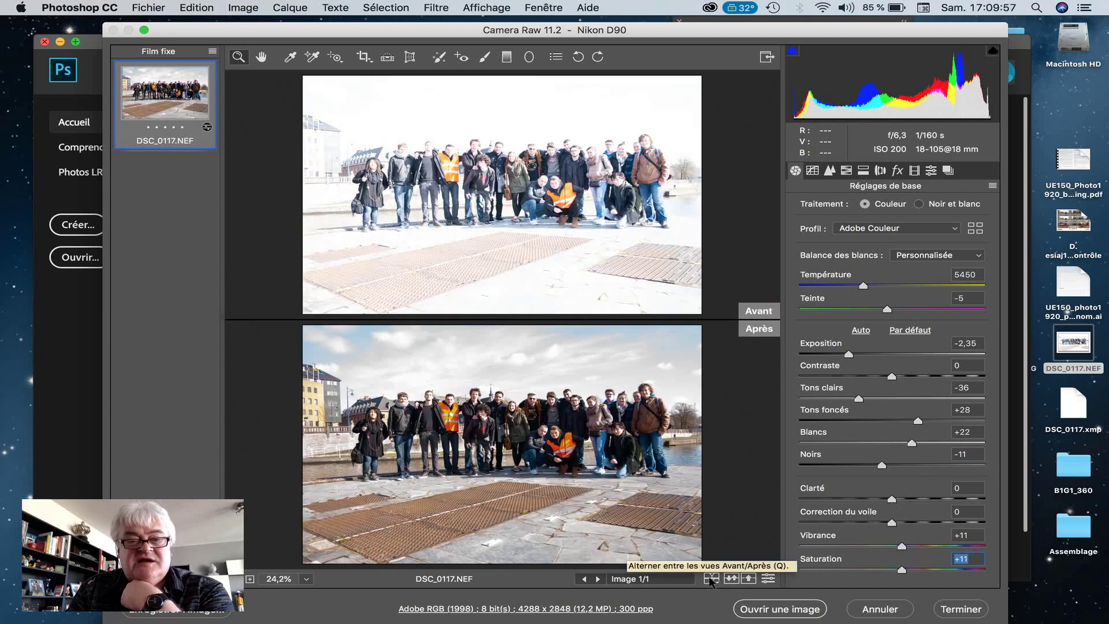
pyautogui.click(710, 578)
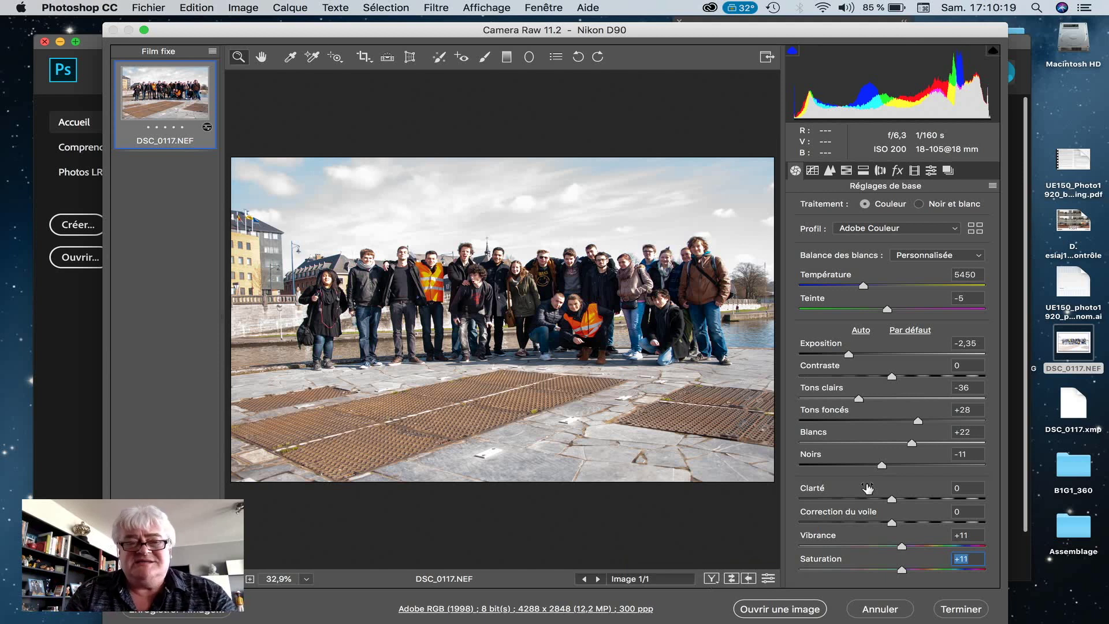
# - Open the corrected raw image in Photoshop and dismiss the floating document properties
pyautogui.click(784, 614)
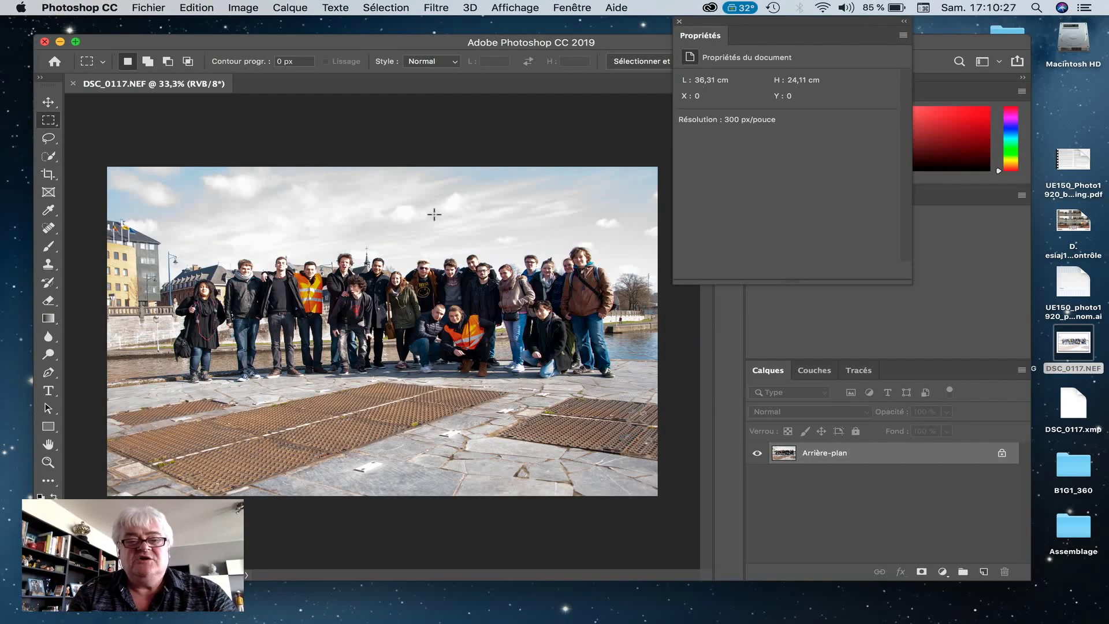
pyautogui.click(679, 22)
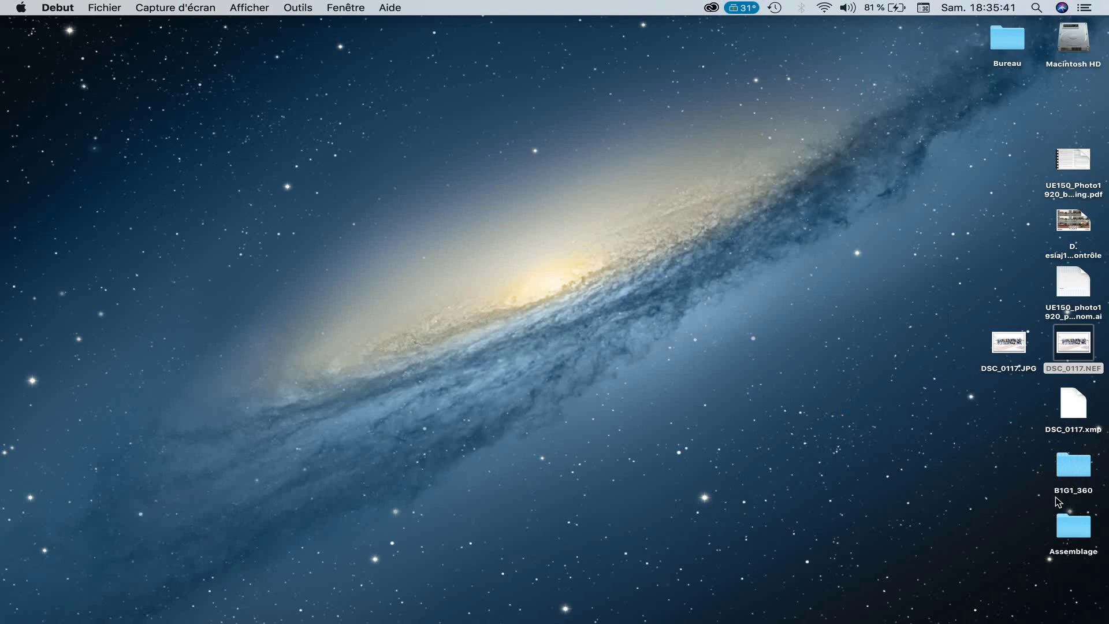
# - Open the B1G1_360 folder from the desktop and examine the contents of its RAW and JPG subfolders
pyautogui.moveTo(1051, 475); pyautogui.dragTo(923, 462)
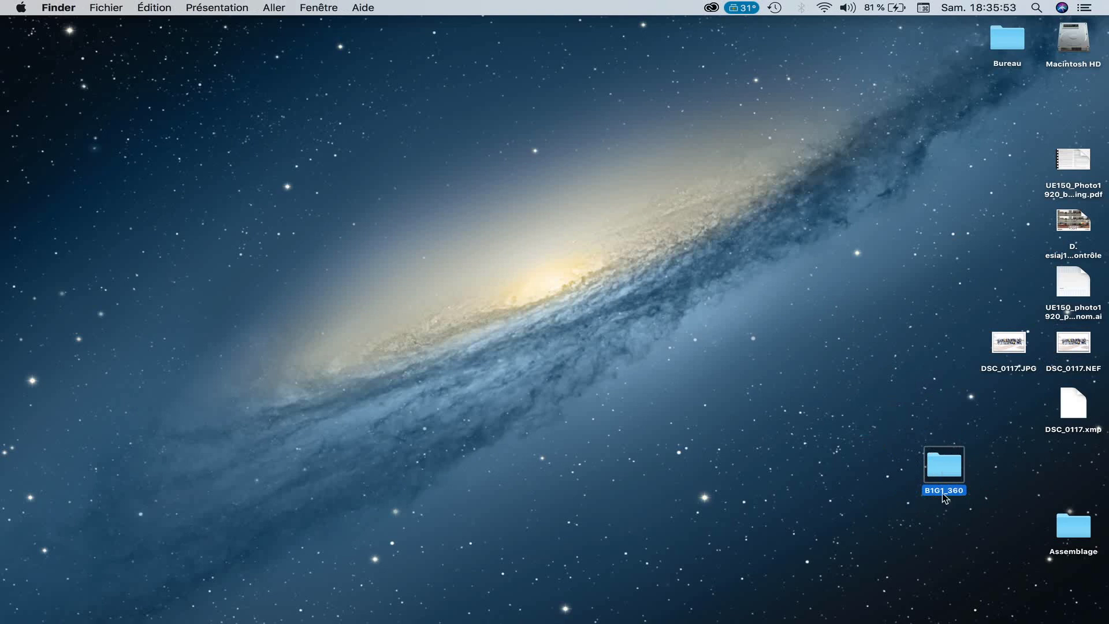
pyautogui.doubleClick(936, 470)
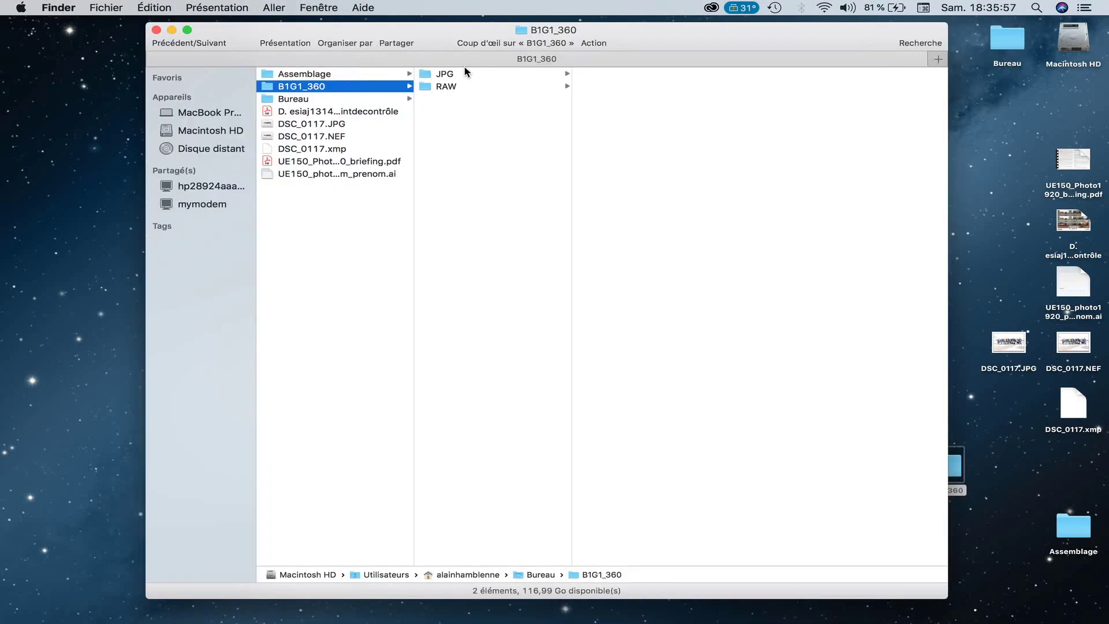
pyautogui.click(432, 76)
pyautogui.click(428, 90)
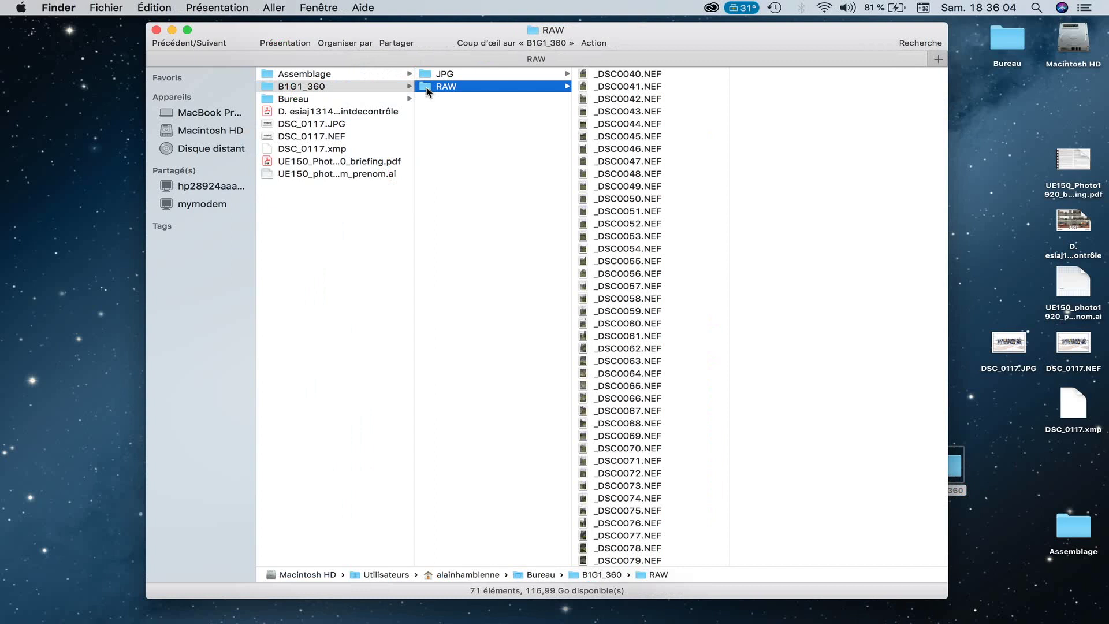
pyautogui.click(426, 74)
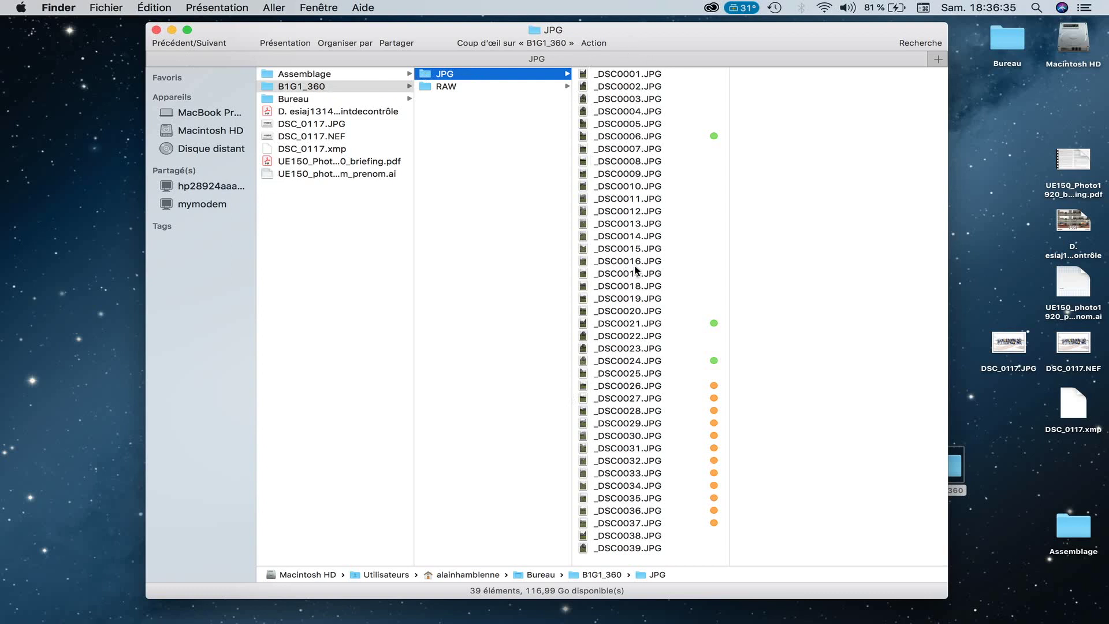
# - Open _DSC0001.JPG from the JPG subfolder in Photoshop
pyautogui.click(619, 74)
pyautogui.click(619, 75)
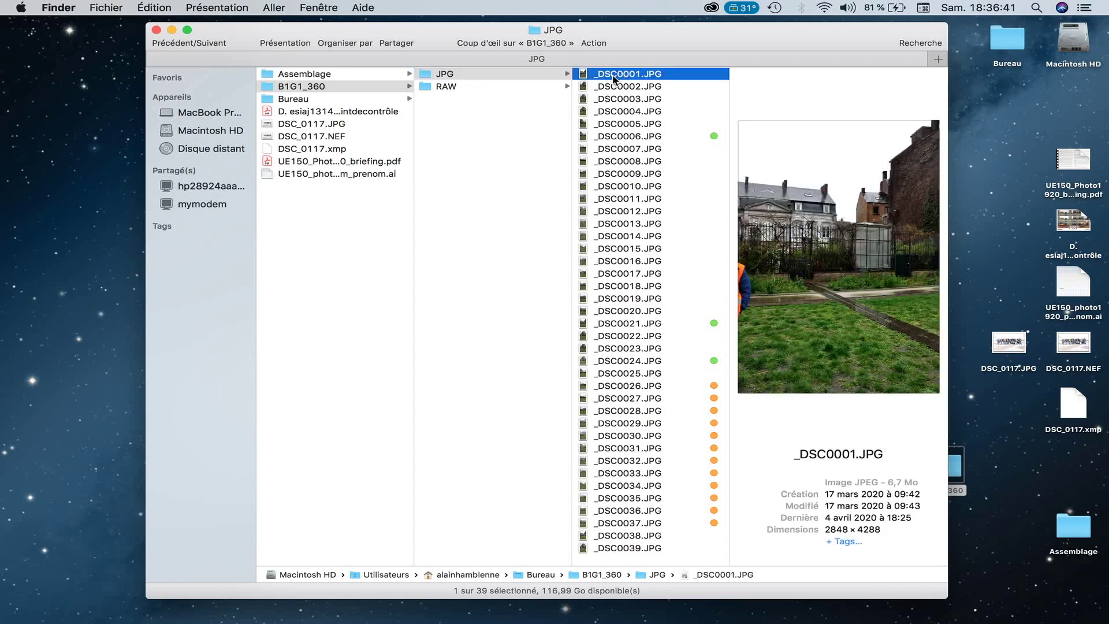
pyautogui.moveTo(609, 76); pyautogui.dragTo(410, 606)
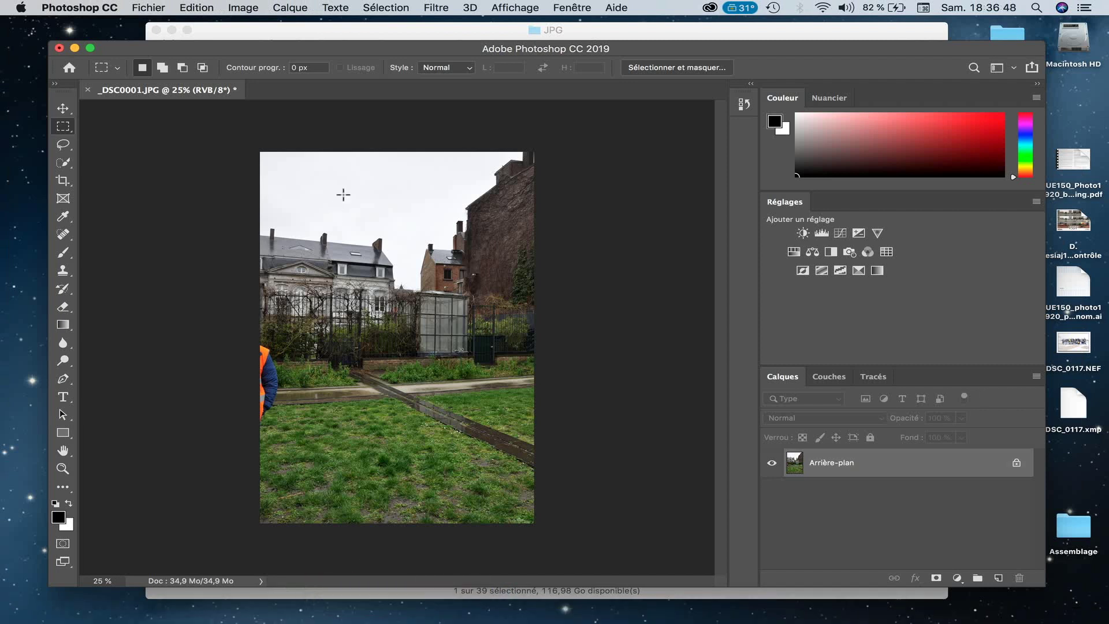
# - Open the image size settings of _DSC0001.JPG, check the resolution unit choices and keep Pixels/pouce
pyautogui.click(249, 7)
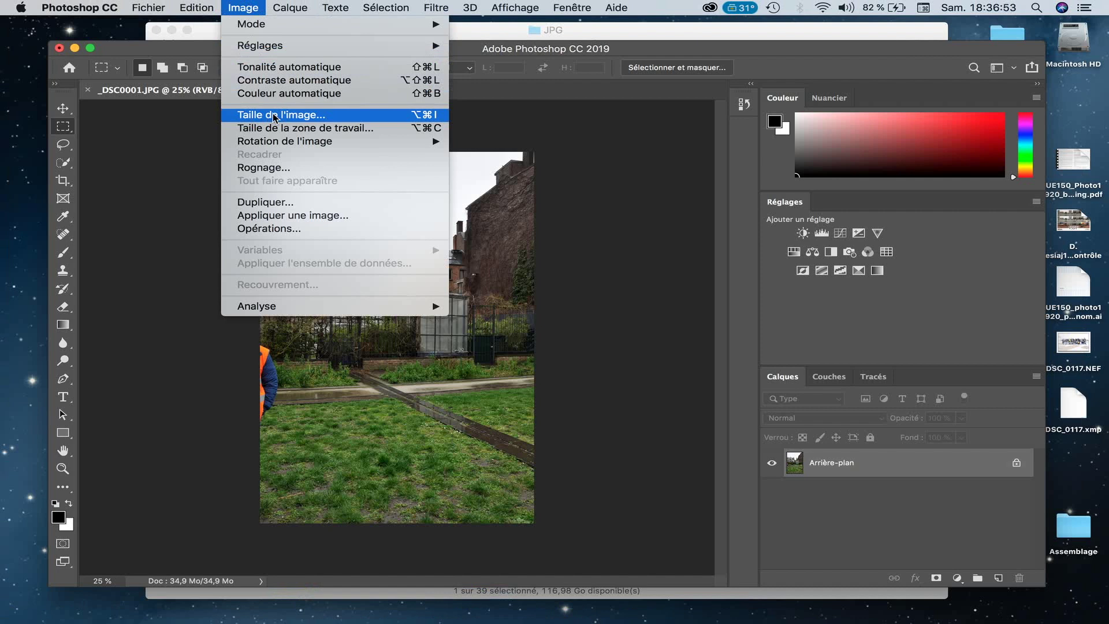
pyautogui.click(349, 117)
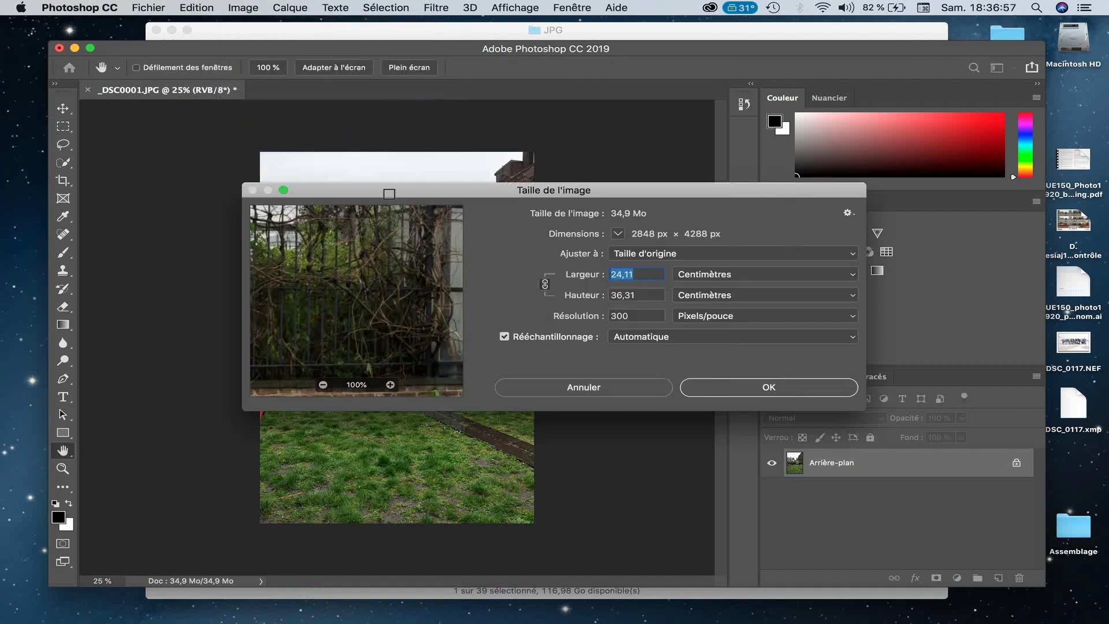
pyautogui.moveTo(391, 191); pyautogui.dragTo(385, 110)
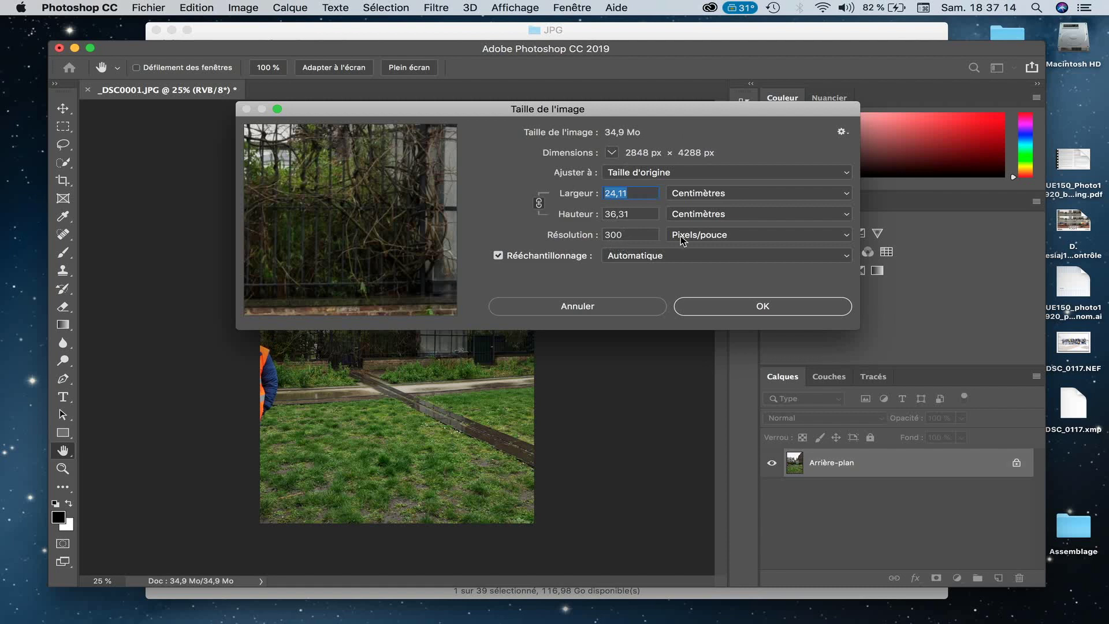
pyautogui.click(697, 240)
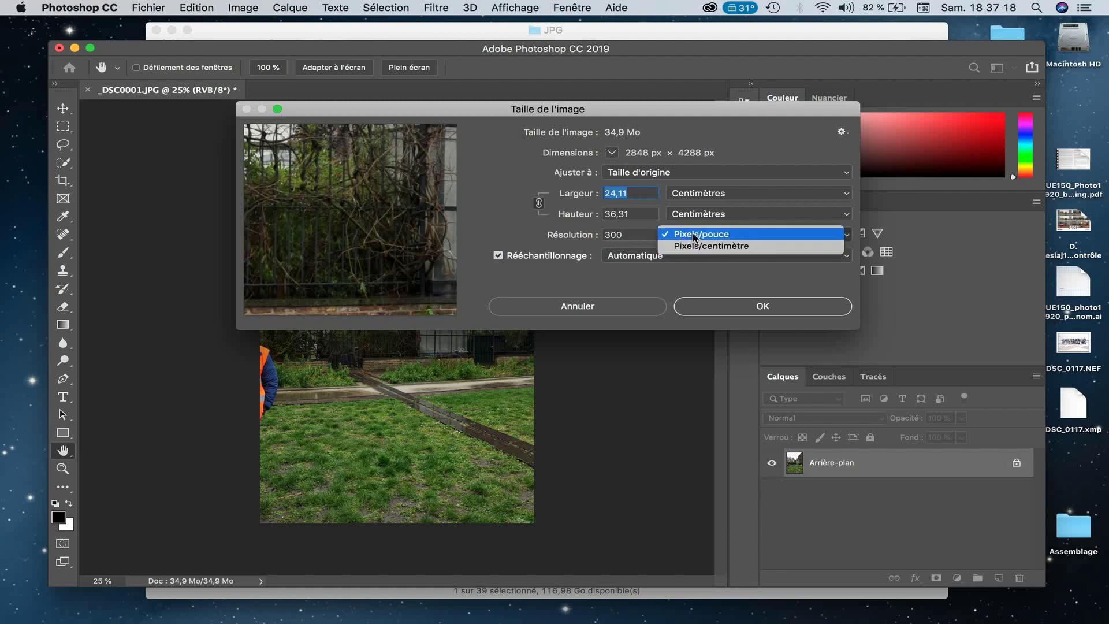
pyautogui.click(687, 236)
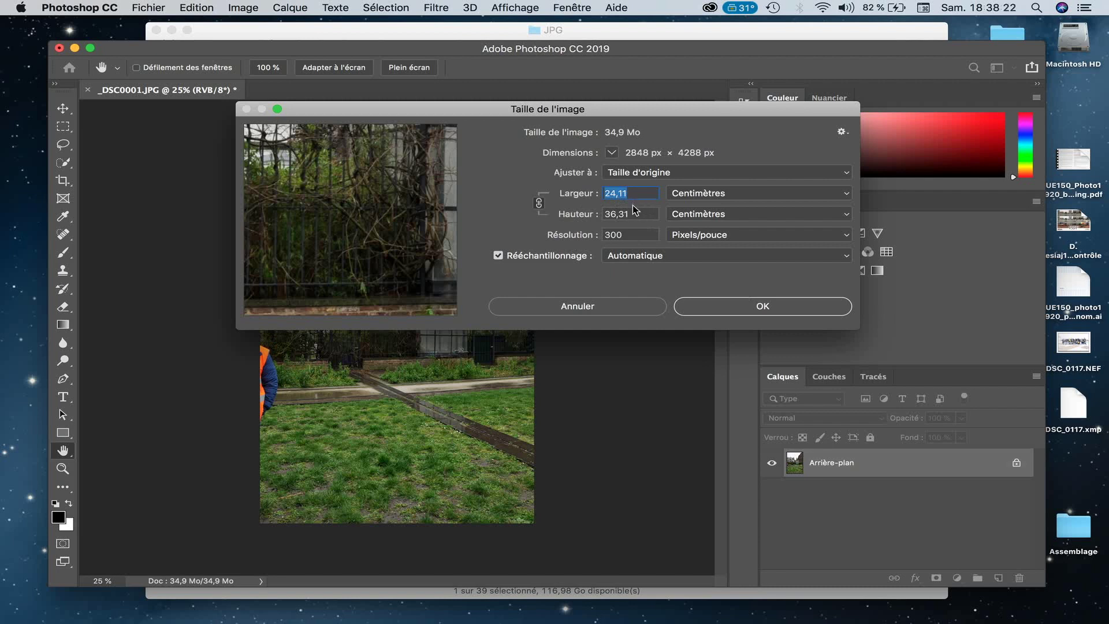
# - Resize the photo proportionally to a height of 18 cm and apply the new image size
pyautogui.moveTo(636, 213); pyautogui.dragTo(587, 211)
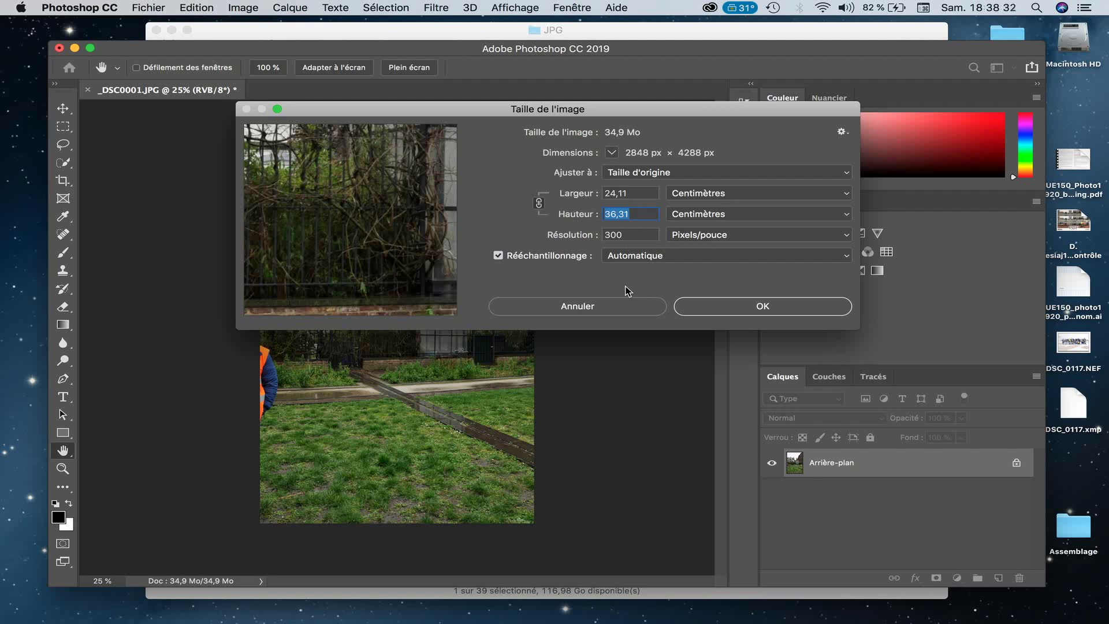
pyautogui.click(633, 214)
pyautogui.moveTo(633, 214); pyautogui.dragTo(589, 215)
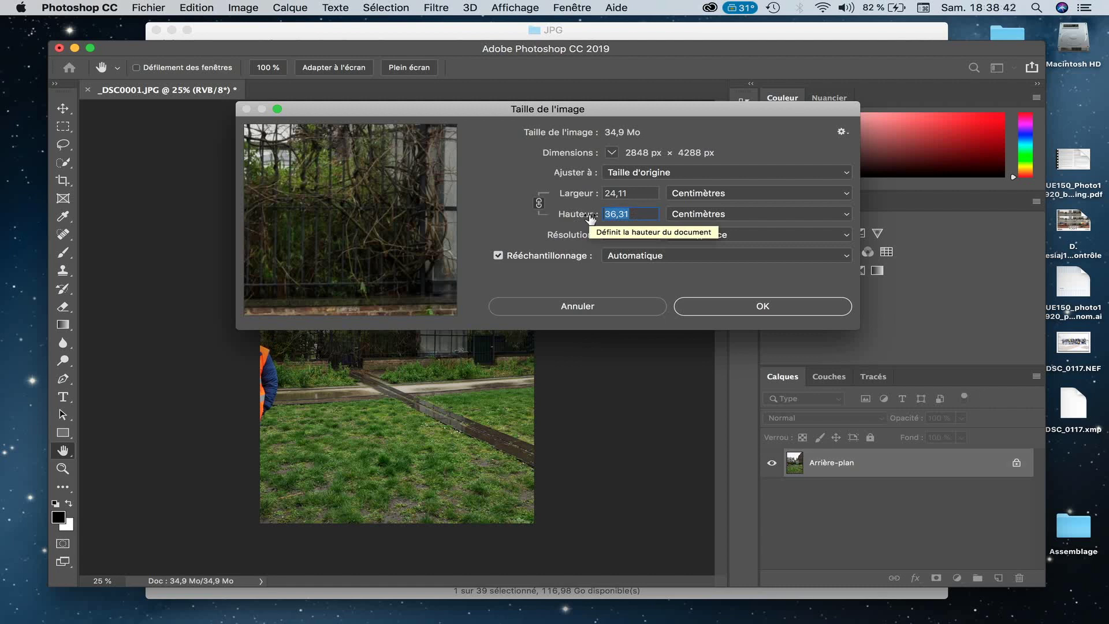
pyautogui.write('15')
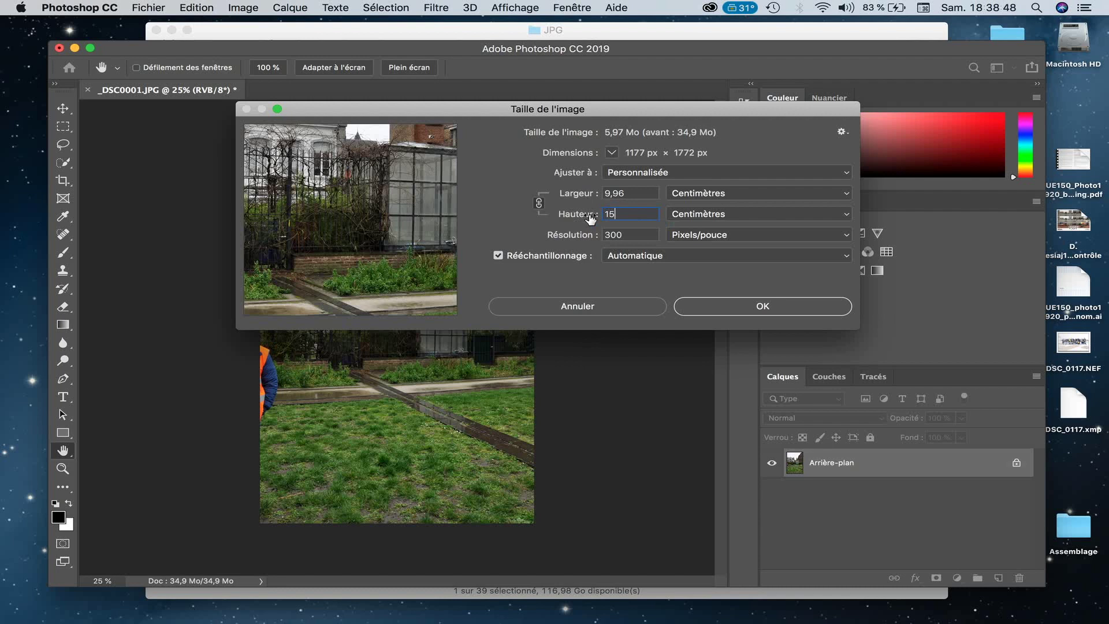
pyautogui.press('BackSpace')
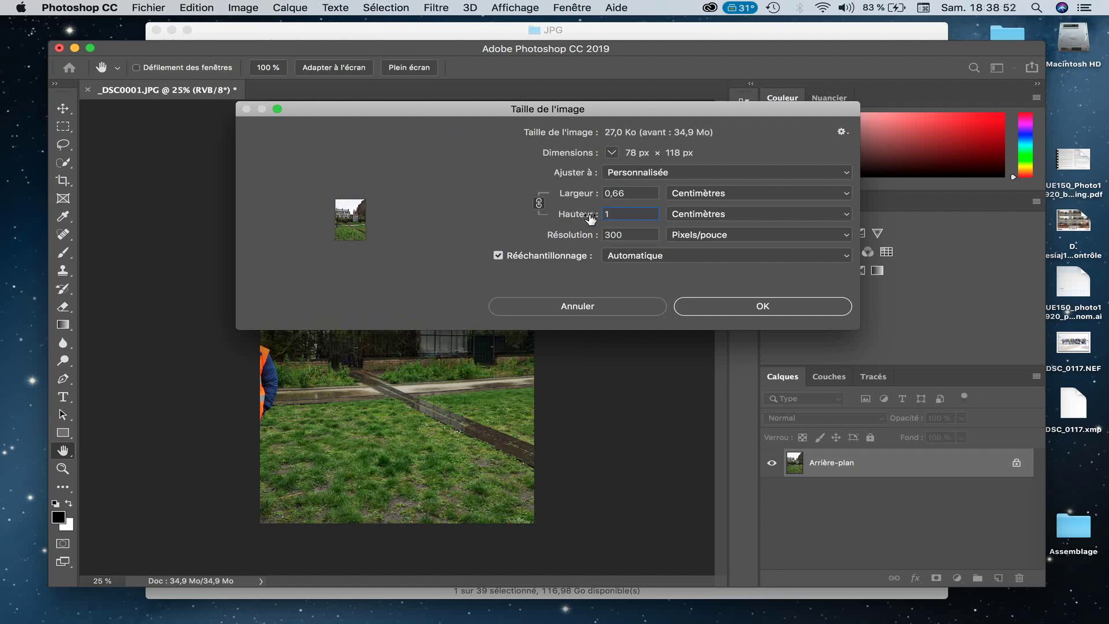
pyautogui.write('8')
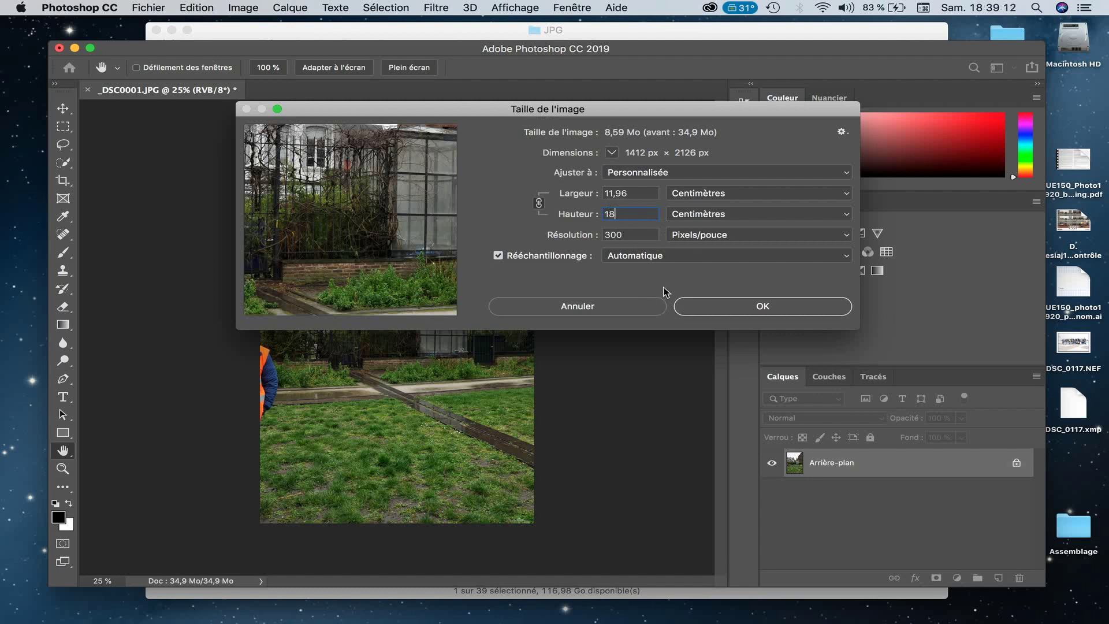
pyautogui.click(722, 307)
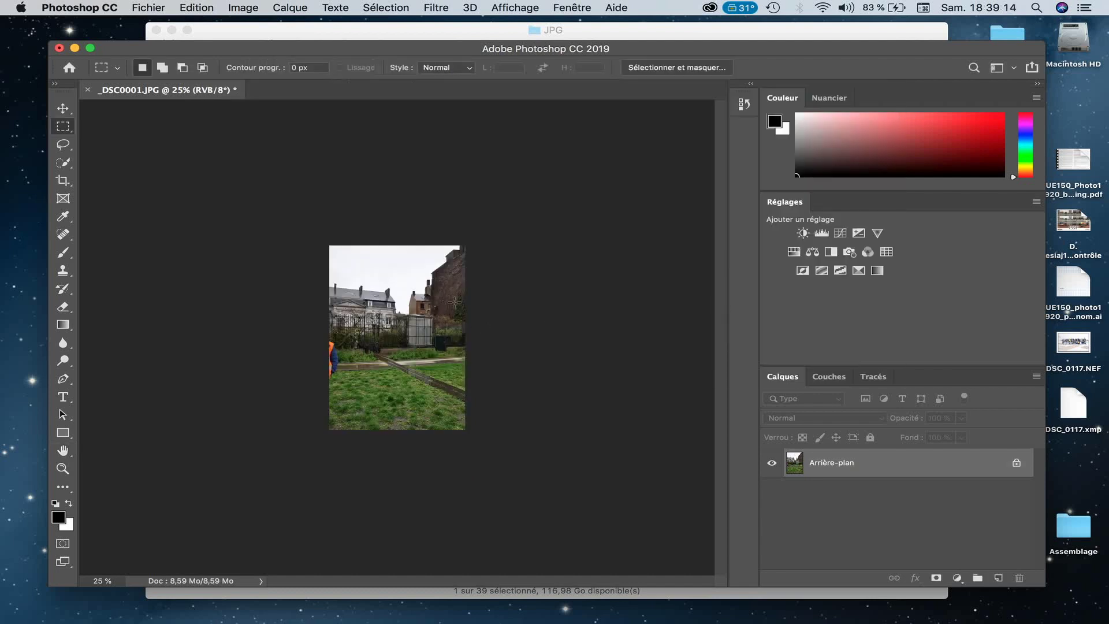
pyautogui.click(200, 7)
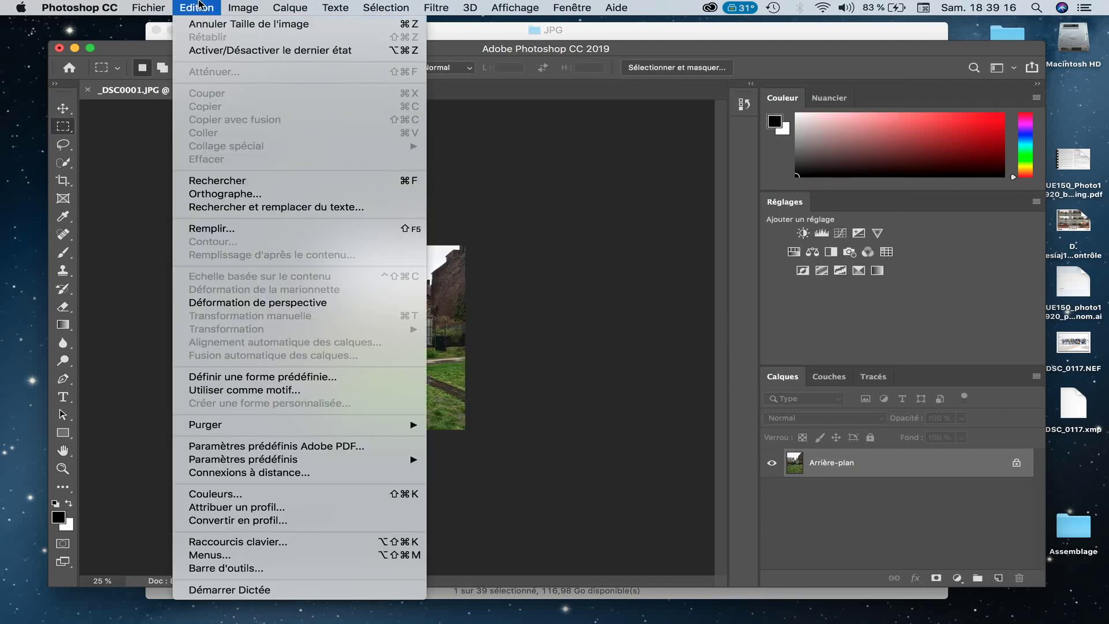
pyautogui.click(174, 151)
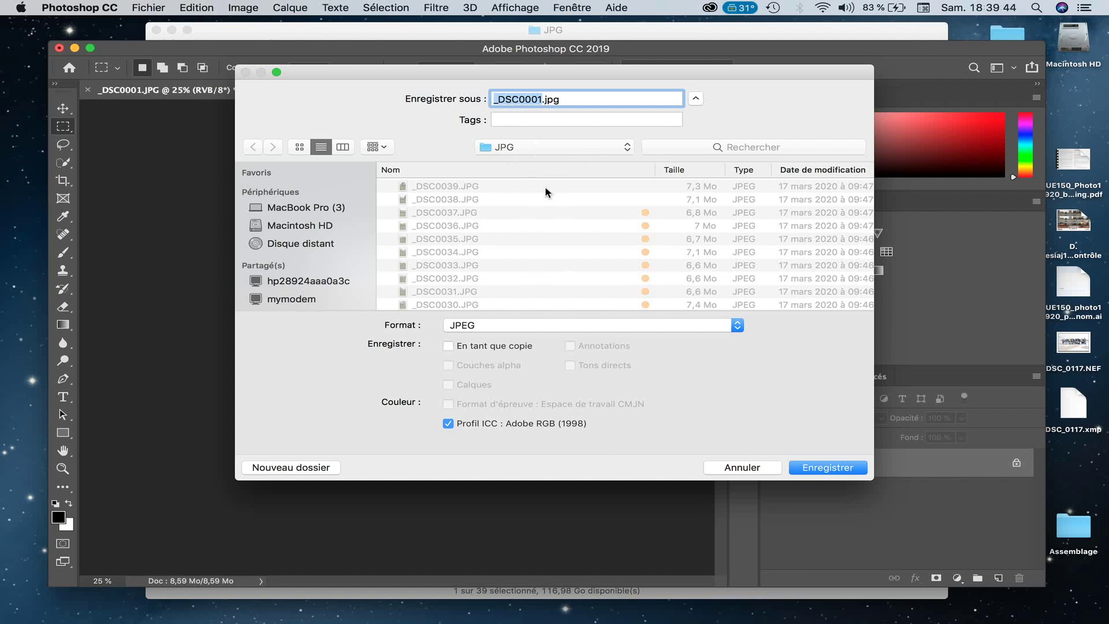
pyautogui.click(732, 470)
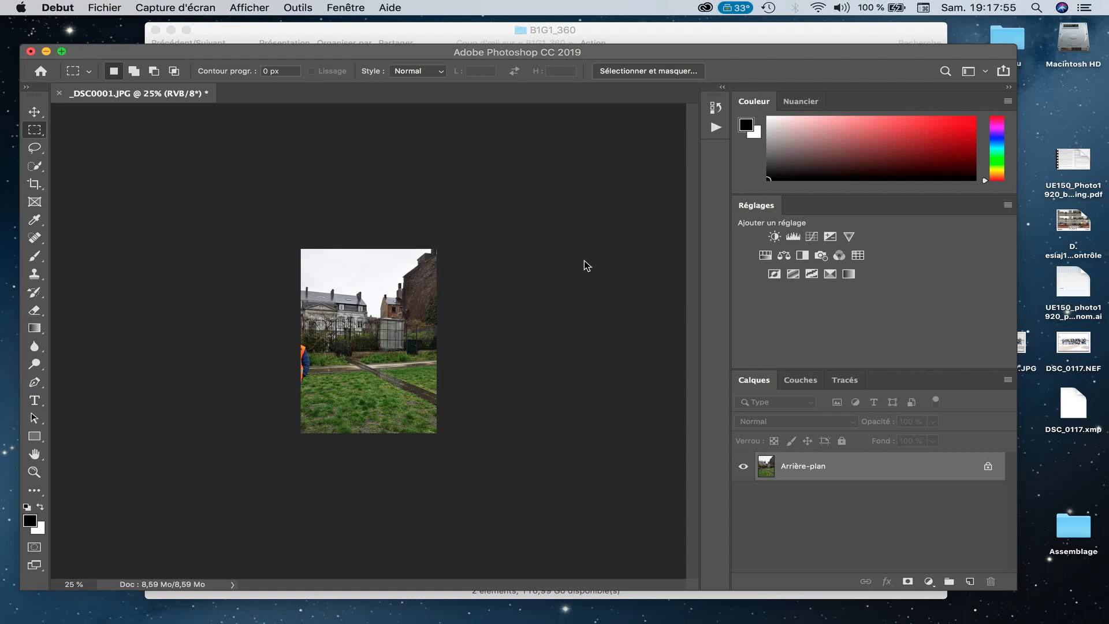
# - Switch to the Finder and create a folder named Redim inside B1G1_360, beside the JPG and RAW subfolders
pyautogui.click(624, 33)
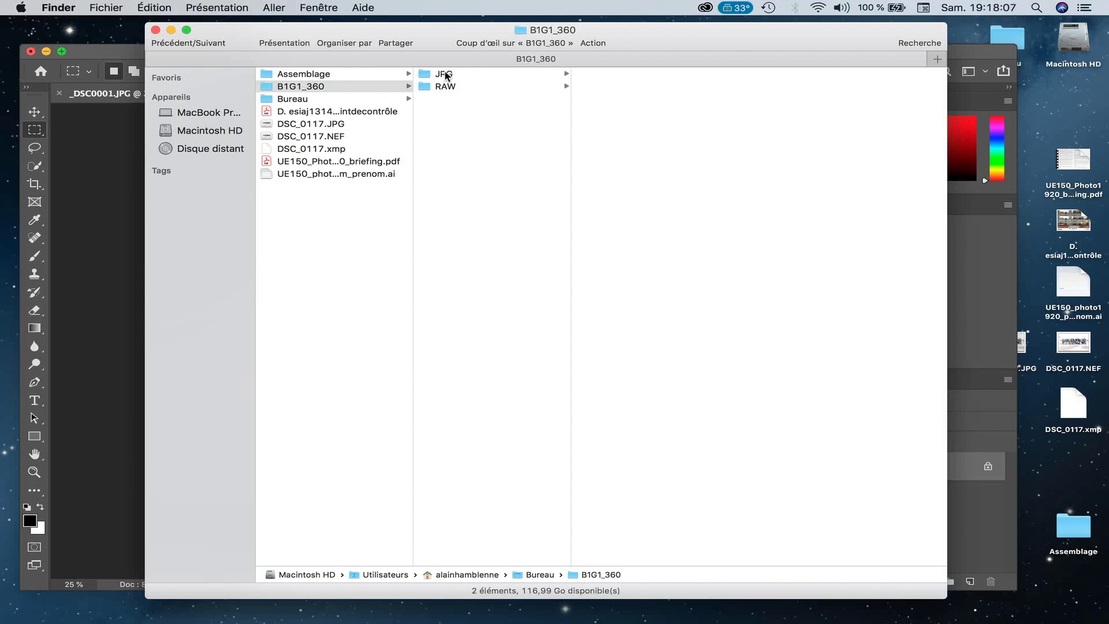
pyautogui.click(443, 120)
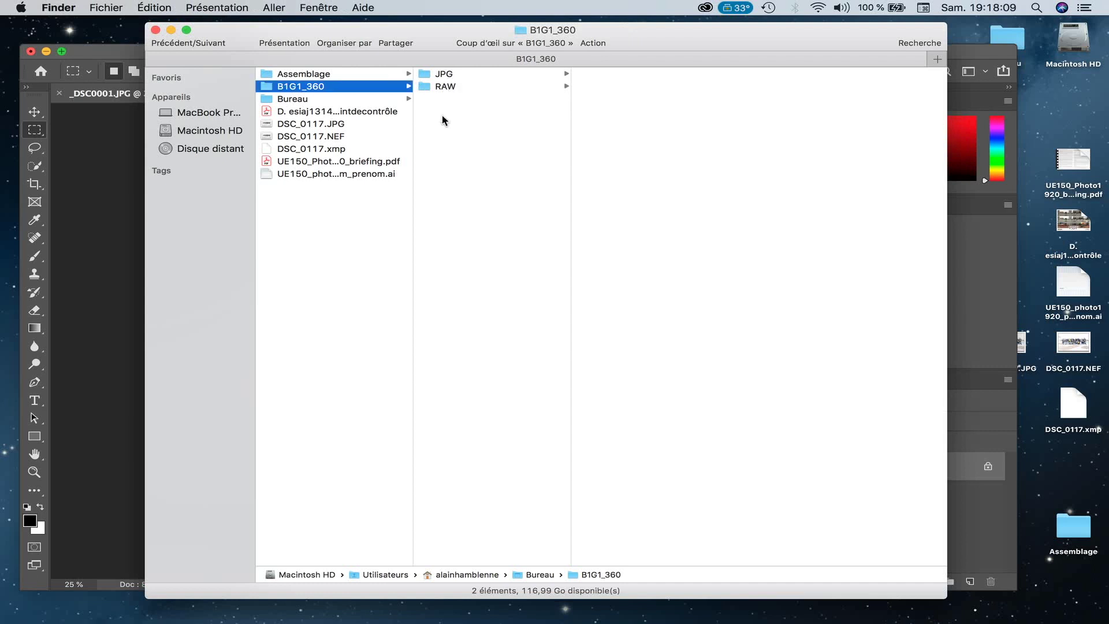
pyautogui.press('super+shift+n')
pyautogui.write('Redim')
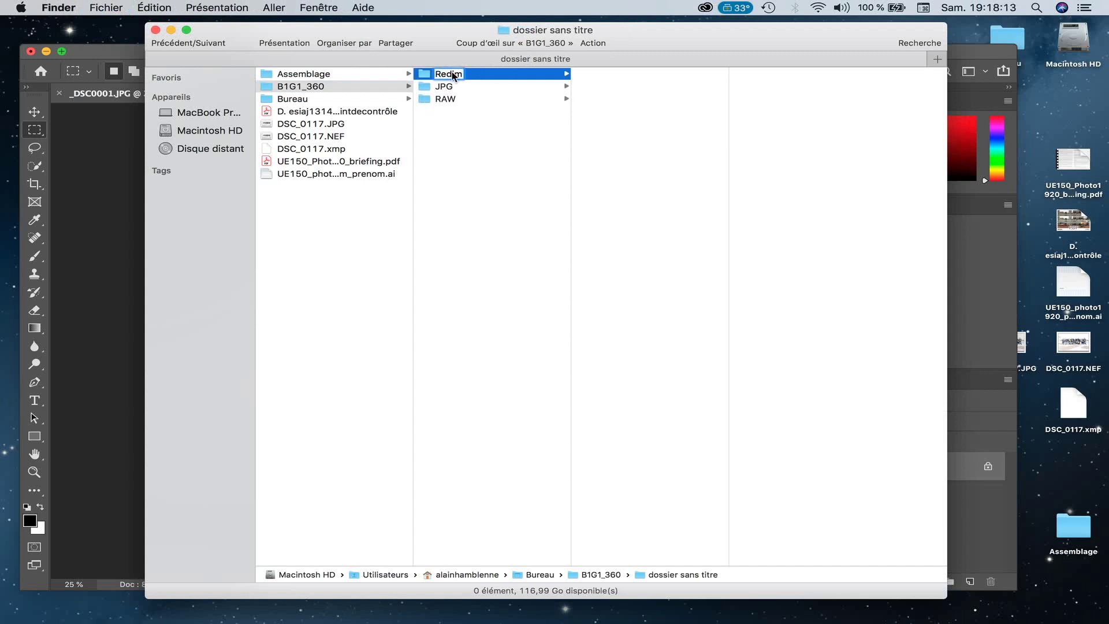
pyautogui.click(444, 175)
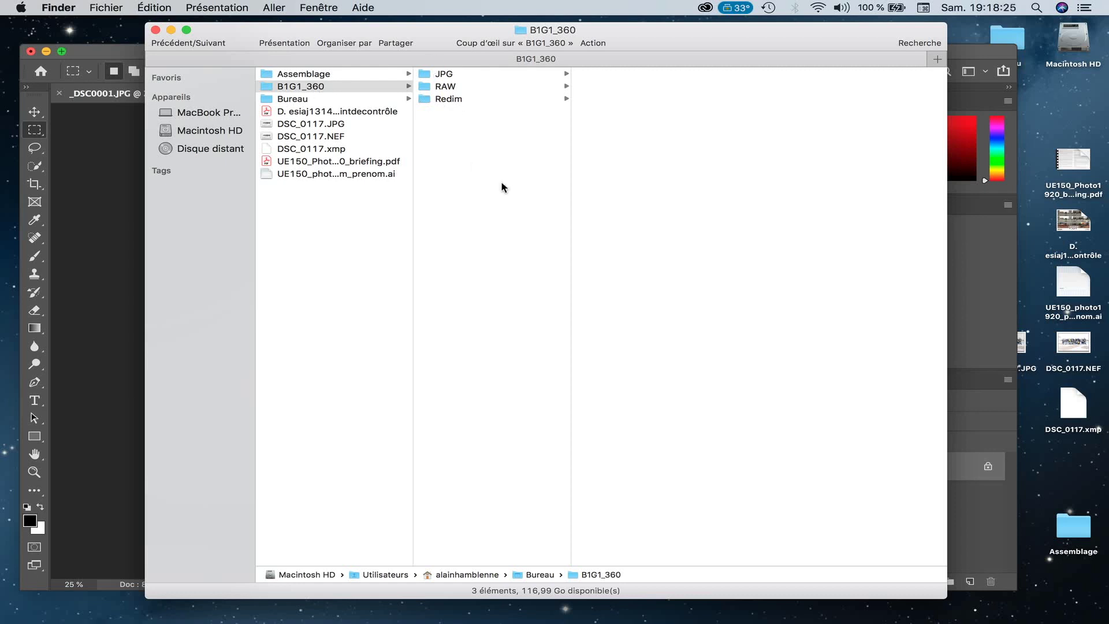
# - Return to Photoshop, show the actions list and briefly inspect the default action set
pyautogui.click(105, 187)
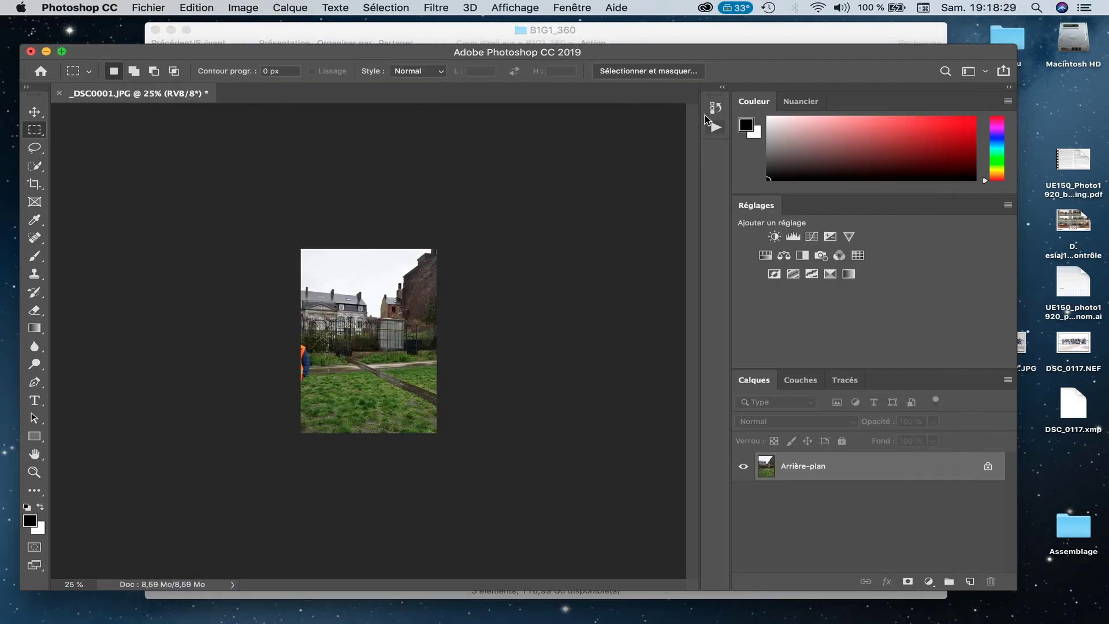
pyautogui.click(512, 8)
pyautogui.moveTo(582, 6)
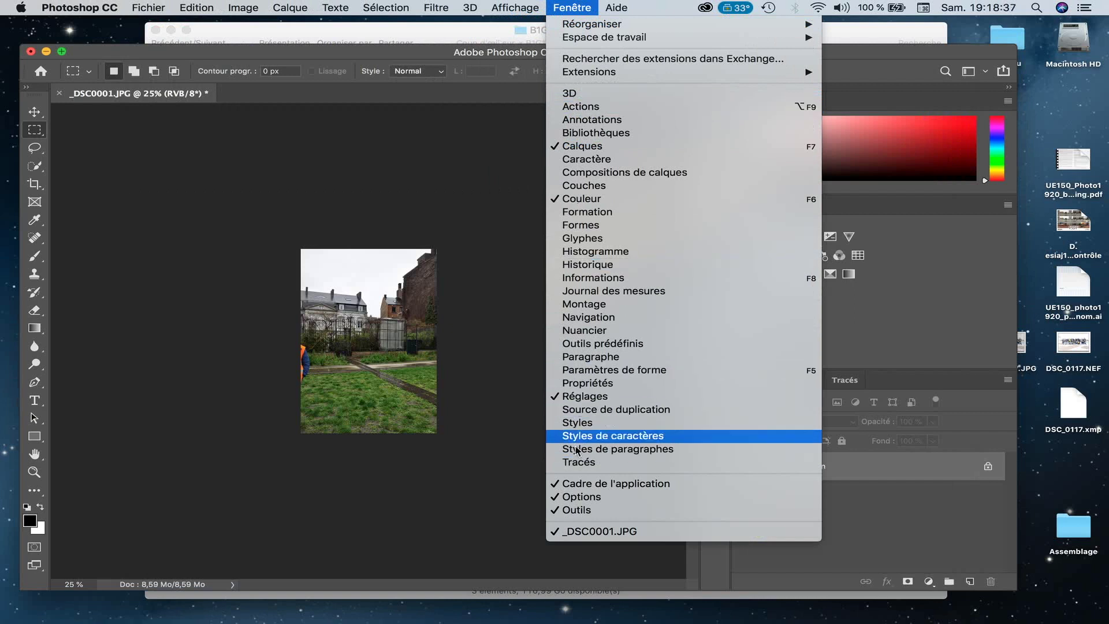
pyautogui.click(583, 106)
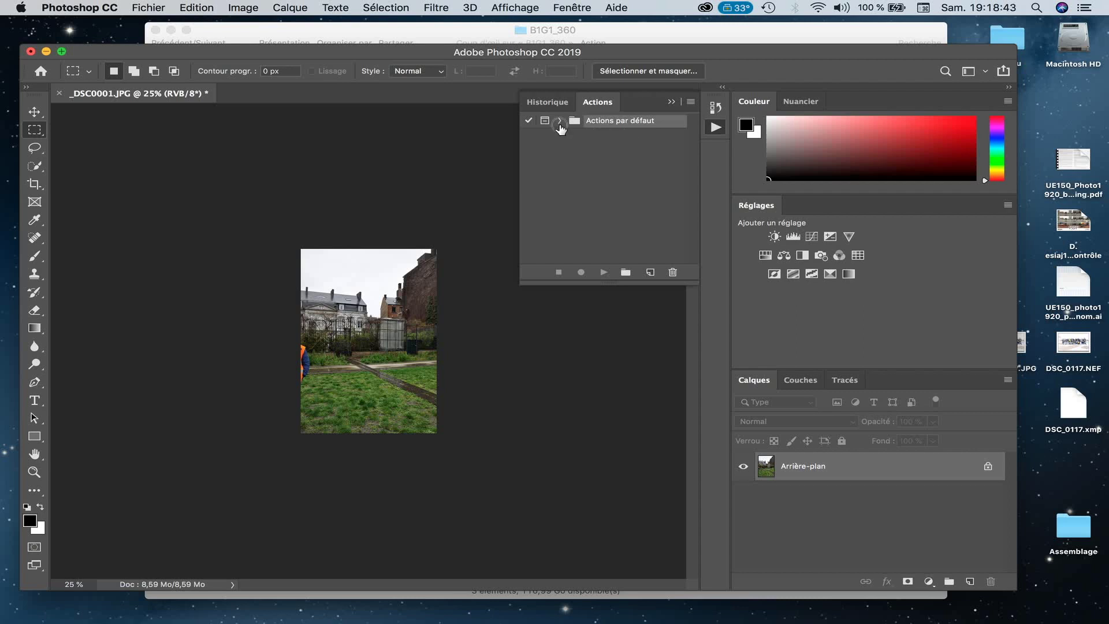
pyautogui.click(559, 120)
pyautogui.click(559, 120)
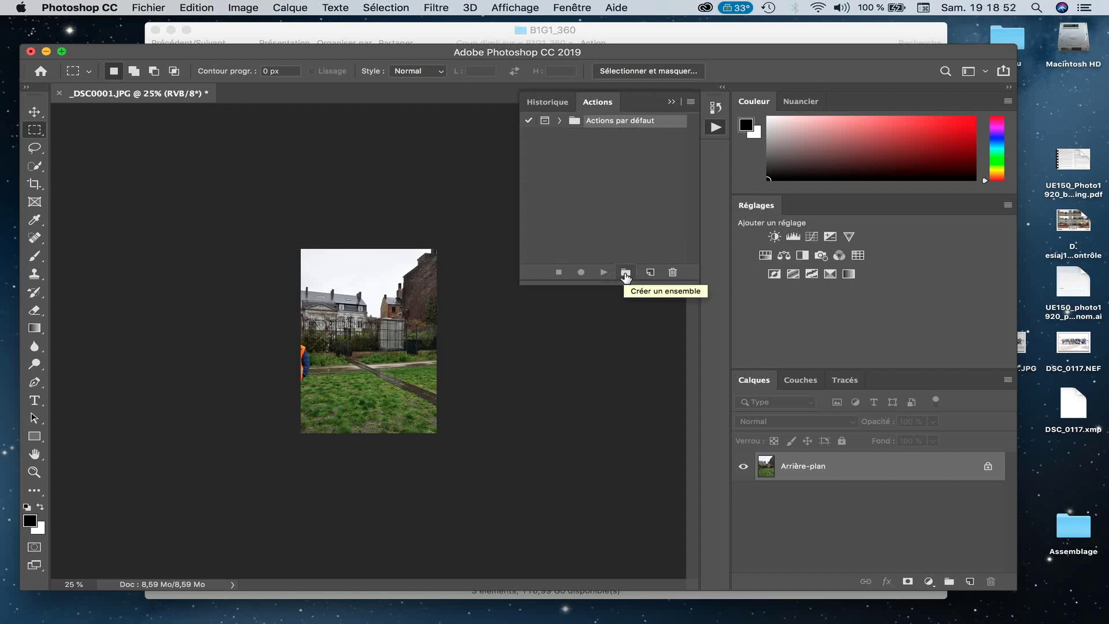
# - Create a new action set named "Traitement images"
pyautogui.click(625, 274)
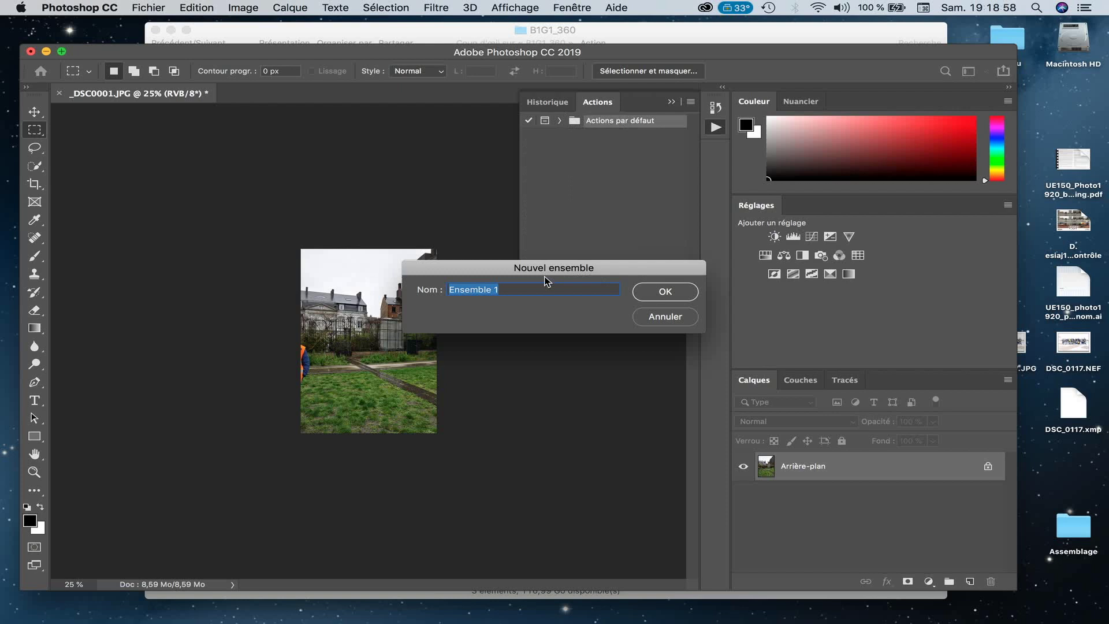
pyautogui.write('TRaitement images')
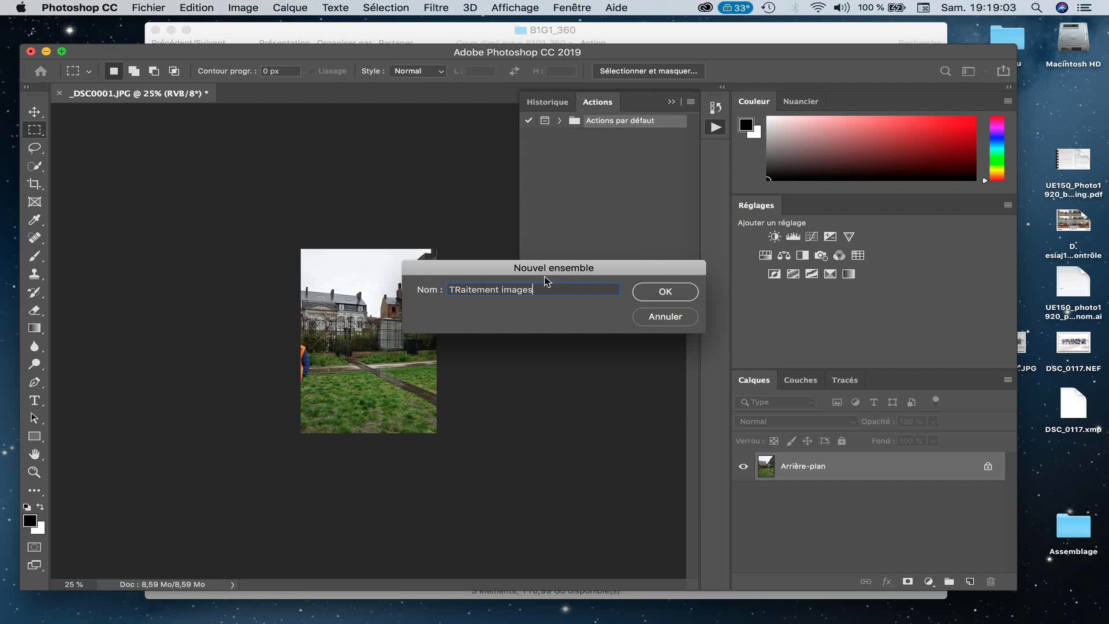
pyautogui.moveTo(453, 290); pyautogui.dragTo(457, 285)
pyautogui.write('r')
pyautogui.tripleClick(567, 287)
pyautogui.click(566, 287)
pyautogui.click(682, 295)
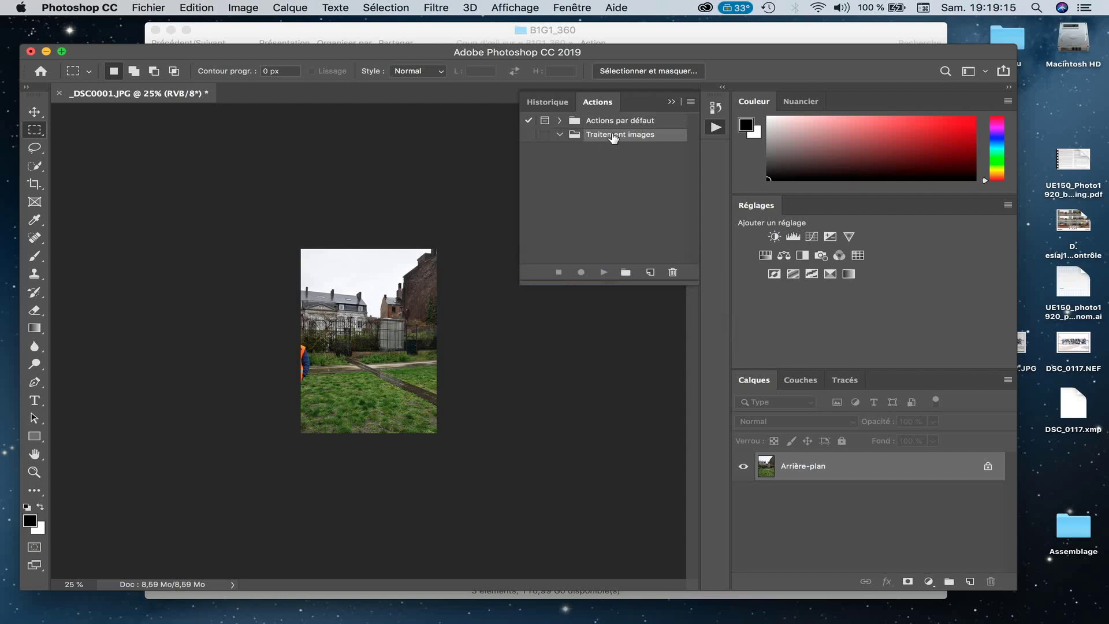
# - Create a new action named Redim in the Traitement images set and start recording it
pyautogui.click(651, 273)
pyautogui.write('Redim')
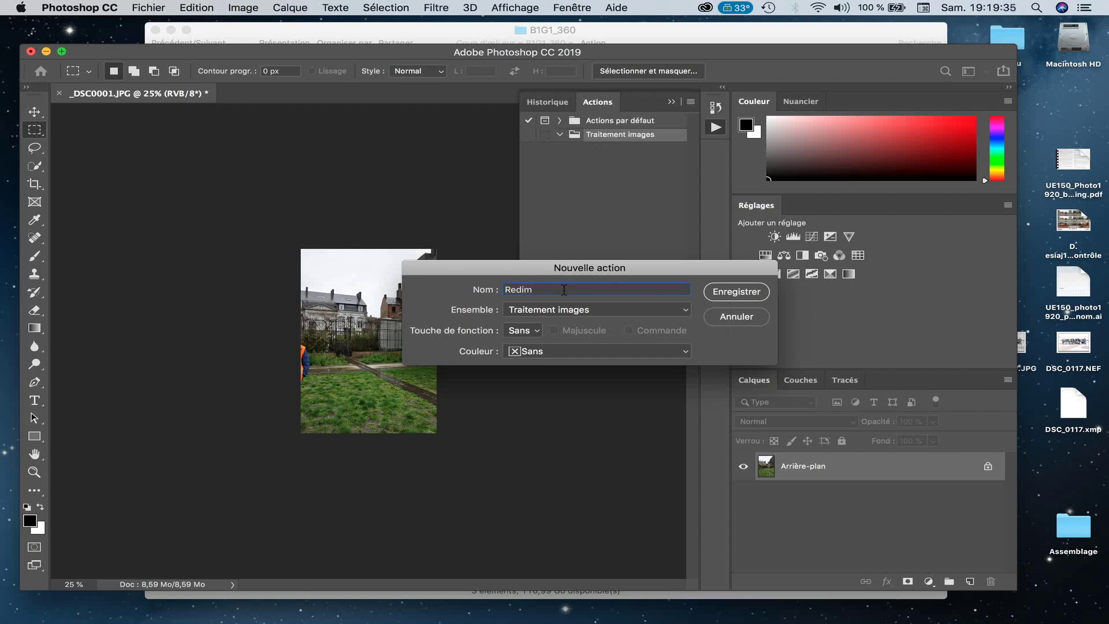
pyautogui.press('Return')
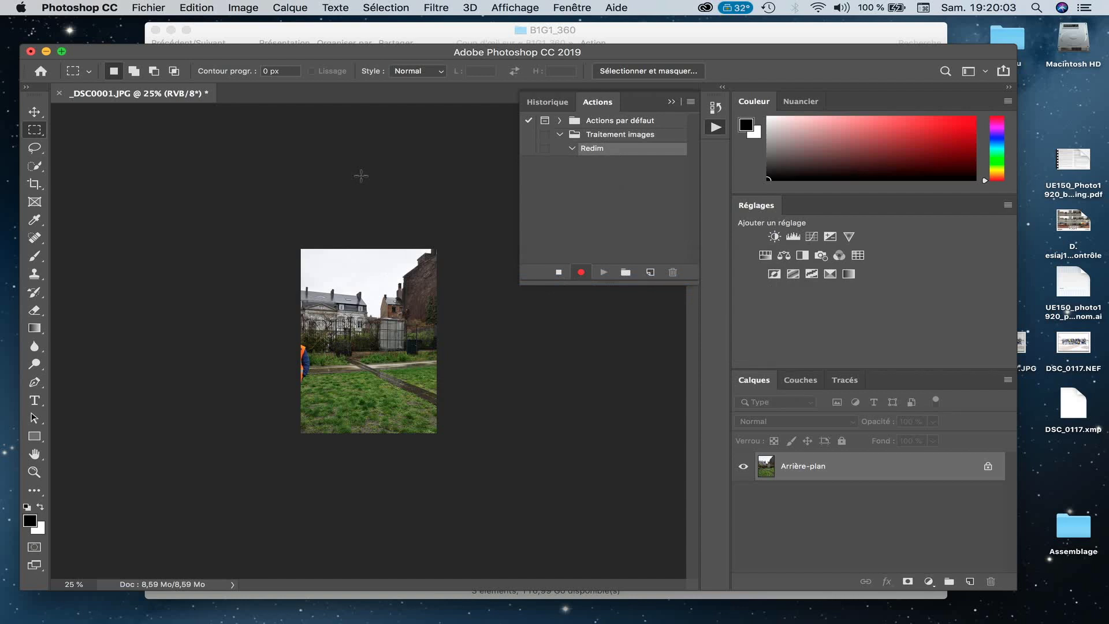
# - While recording the action, open _DSC0010.JPG from the JPG subfolder of B1G1_360
pyautogui.press('super+o')
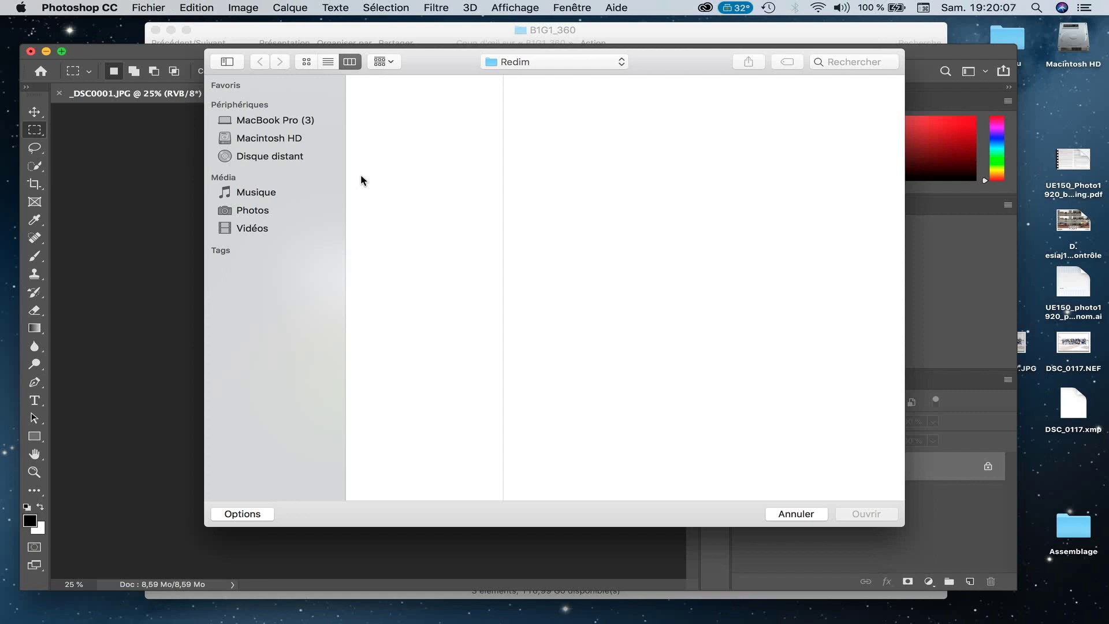
pyautogui.click(505, 63)
pyautogui.click(514, 77)
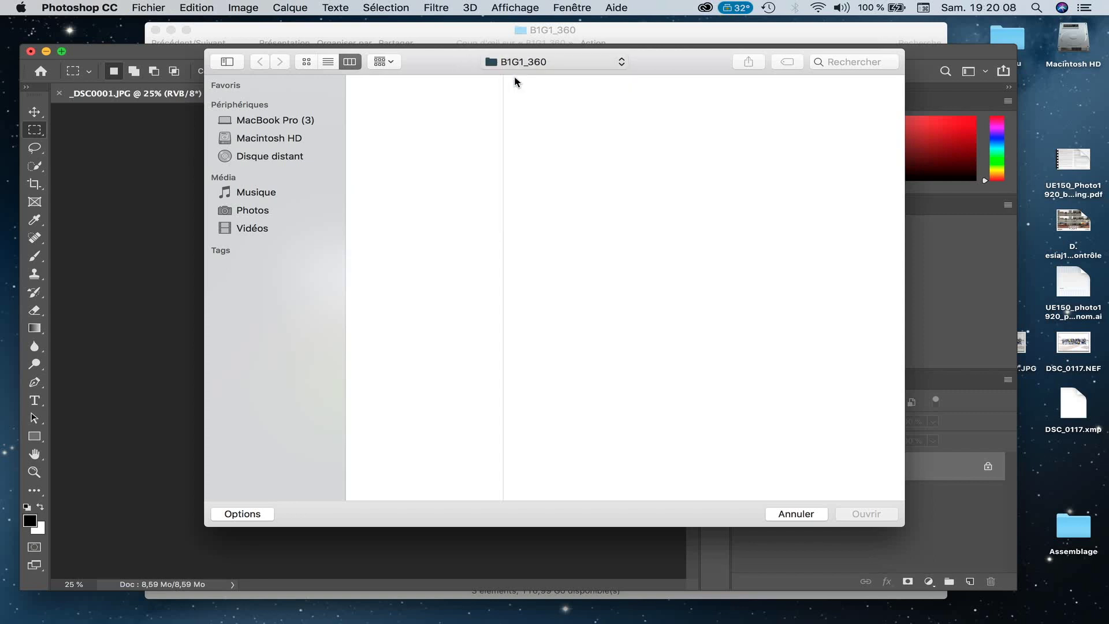
pyautogui.click(549, 79)
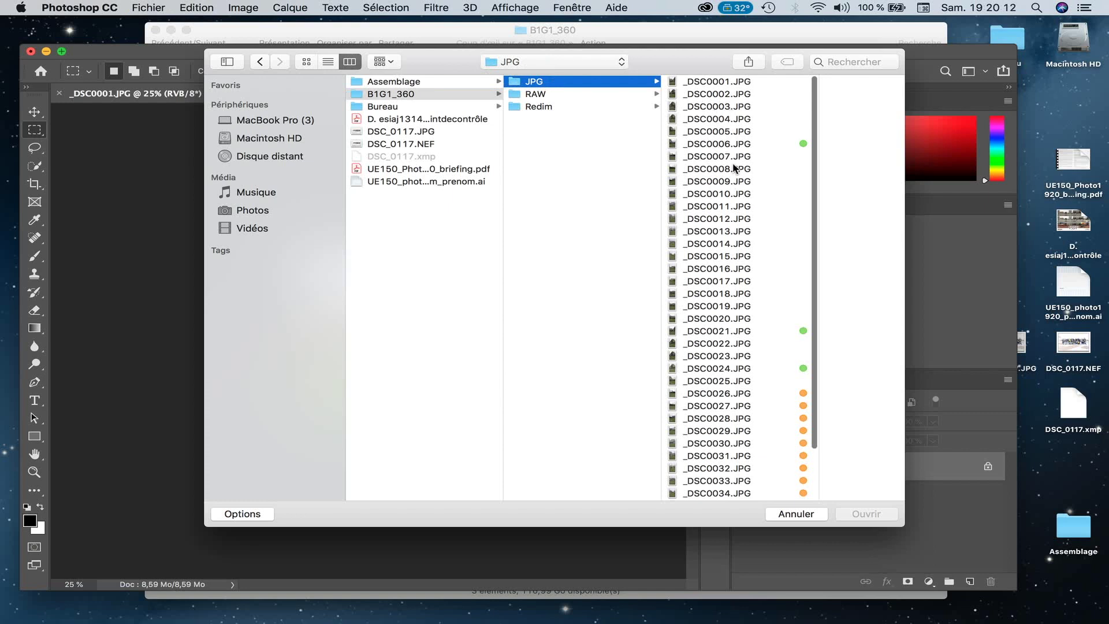
pyautogui.click(733, 194)
pyautogui.click(859, 513)
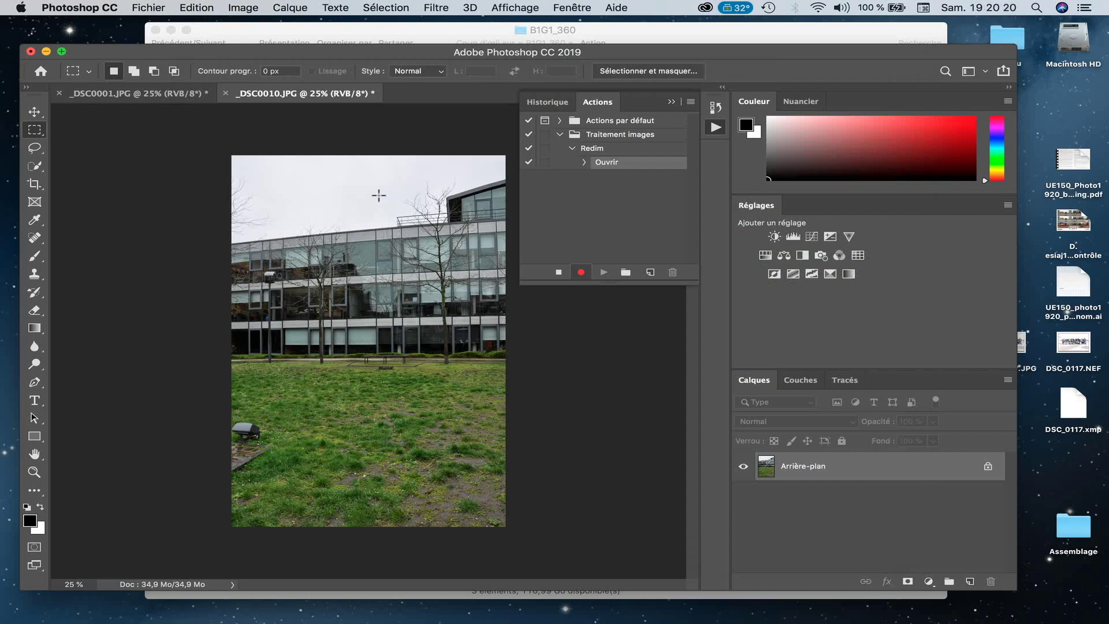
# - Resize the image to a height of 18 cm and review the recorded image-size settings in the Redim action
pyautogui.click(243, 8)
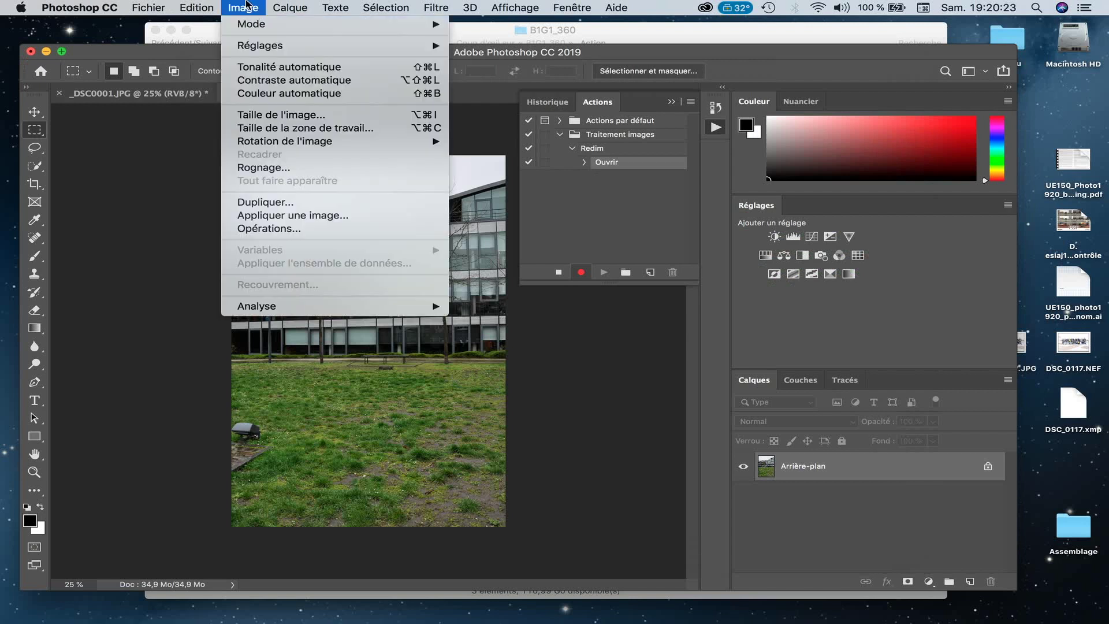
pyautogui.click(258, 115)
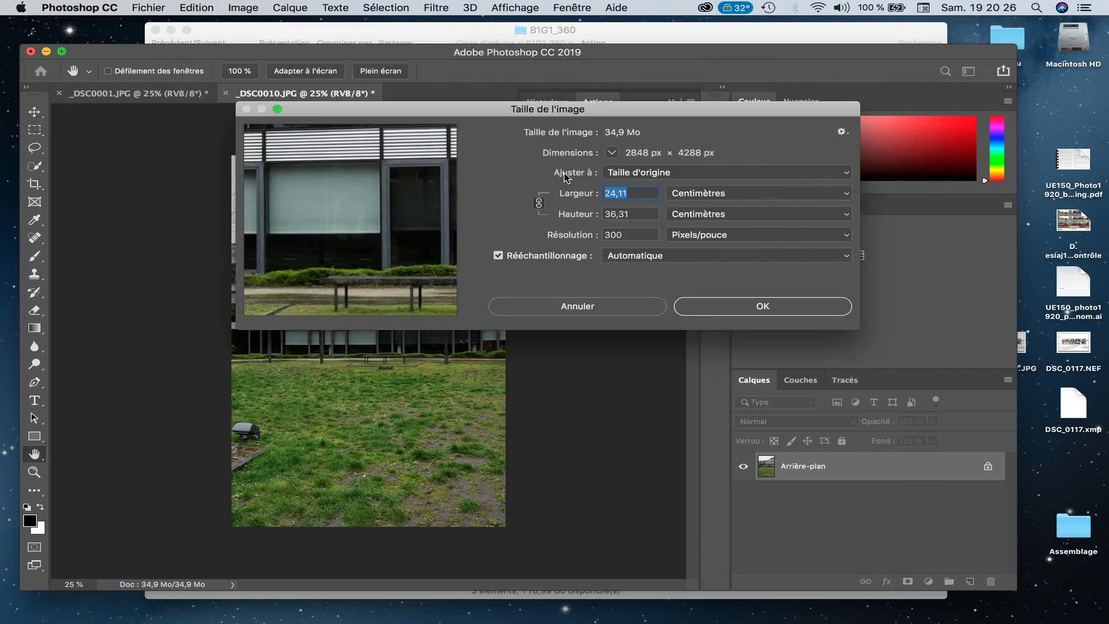
pyautogui.press('Tab')
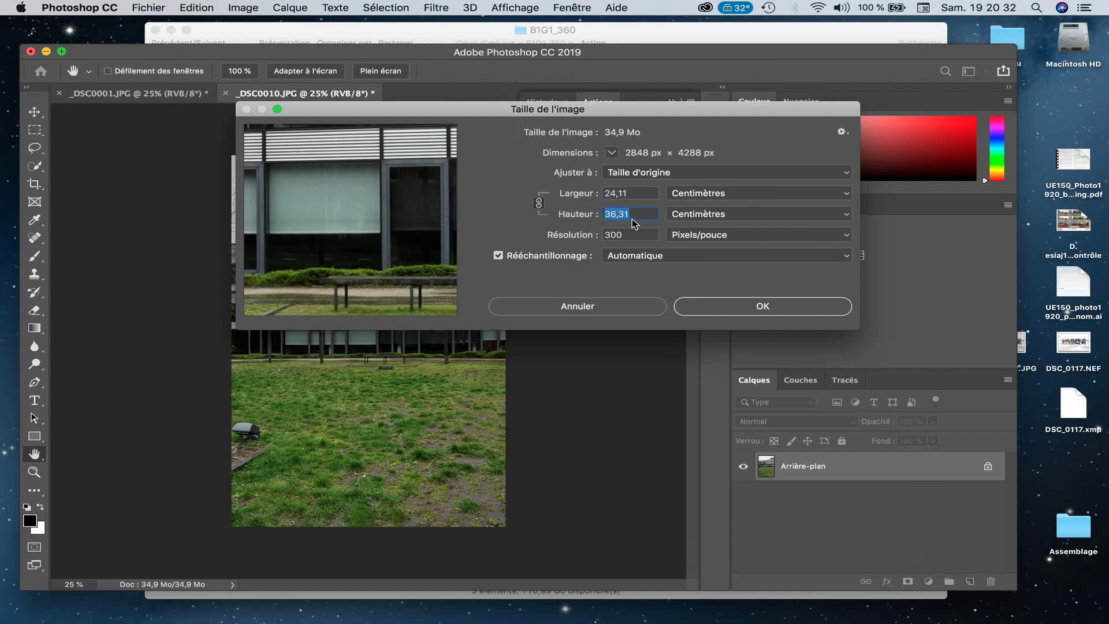
pyautogui.write('18')
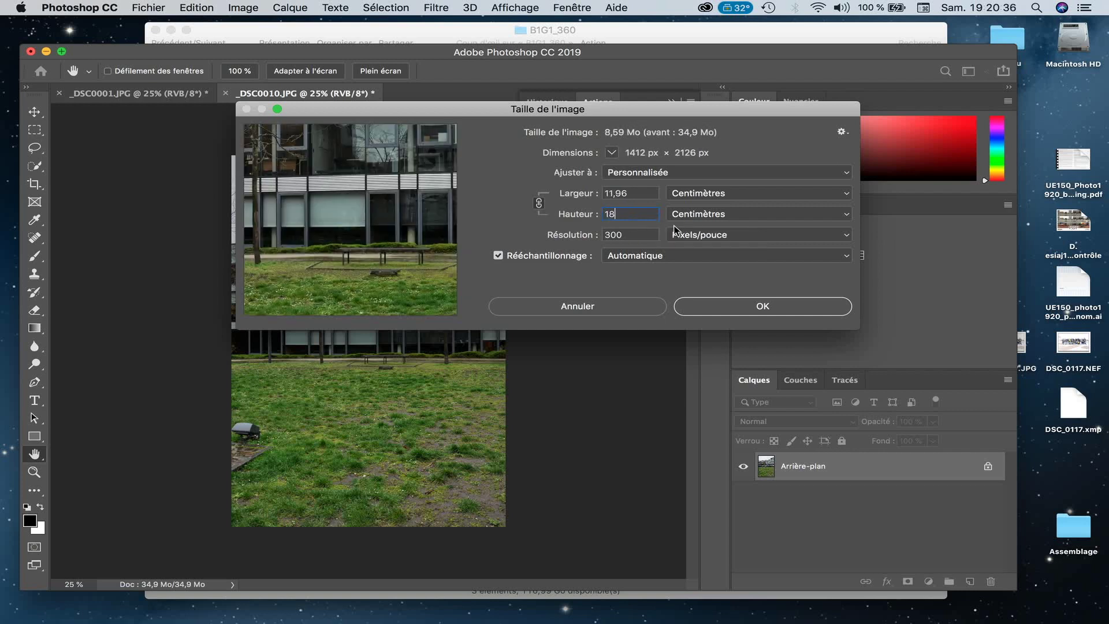
pyautogui.click(739, 307)
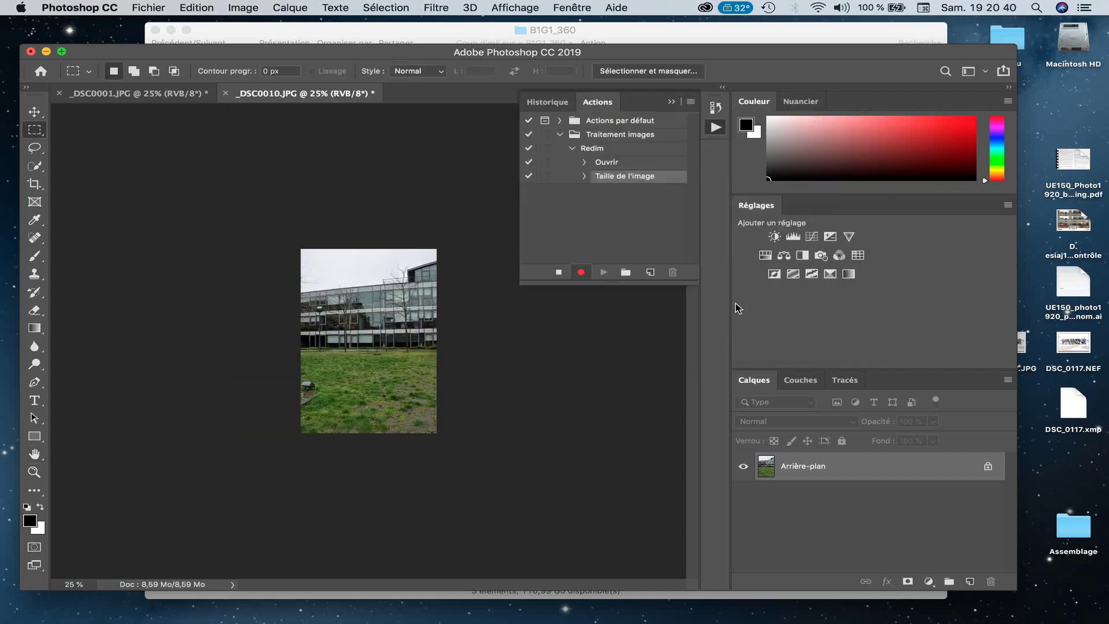
pyautogui.click(584, 176)
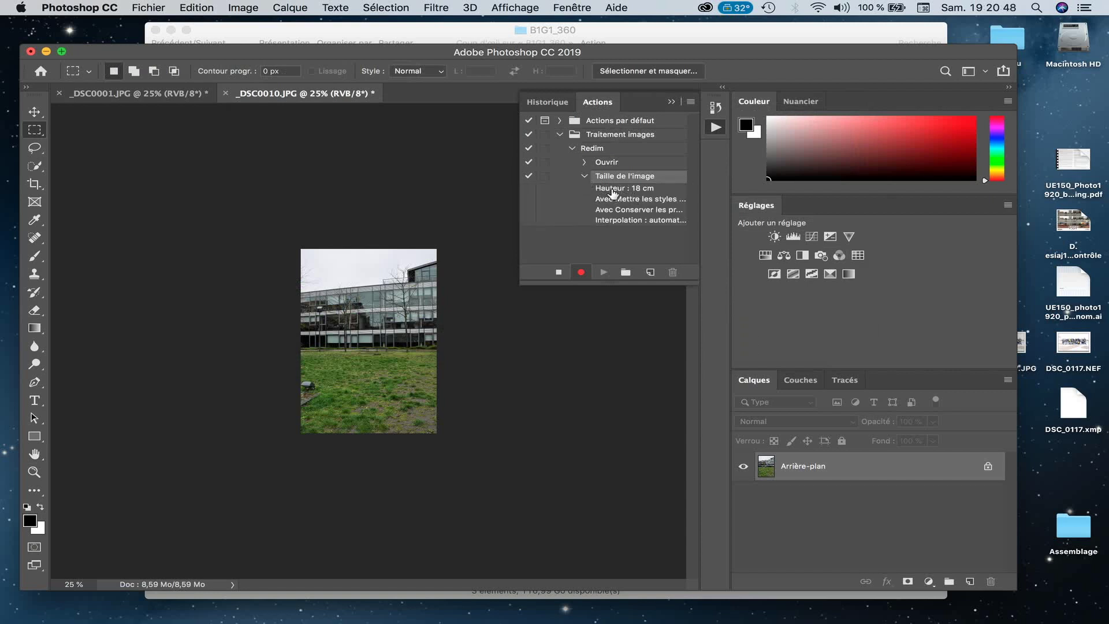
pyautogui.click(583, 177)
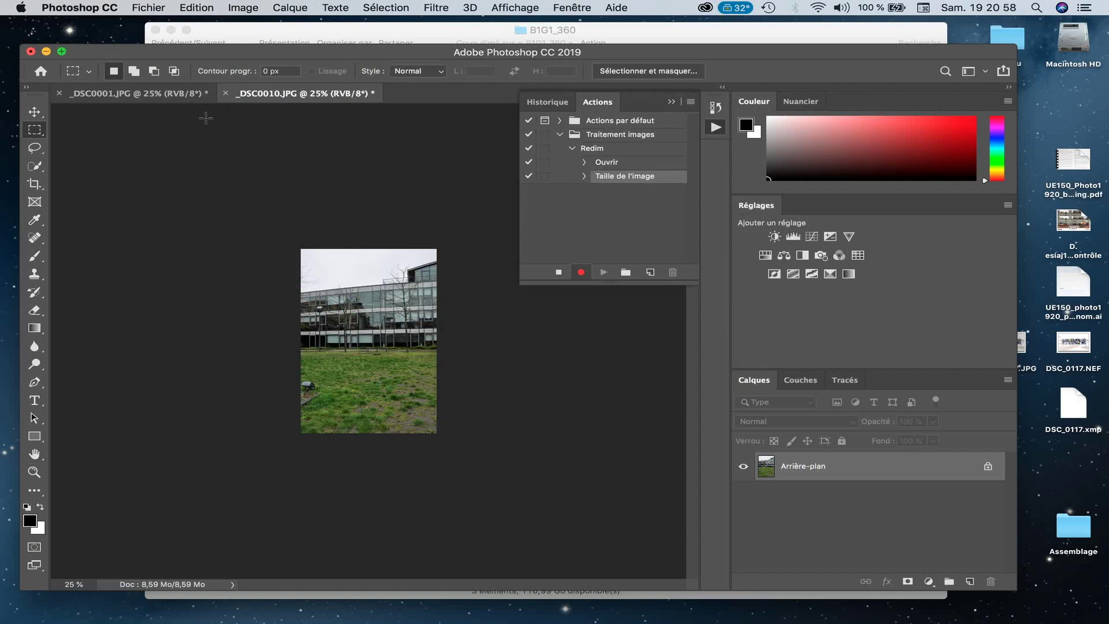
# - Save _DSC0010.jpg as a JPEG at maximum quality 12 in the Redim folder of B1G1_360
pyautogui.click(153, 7)
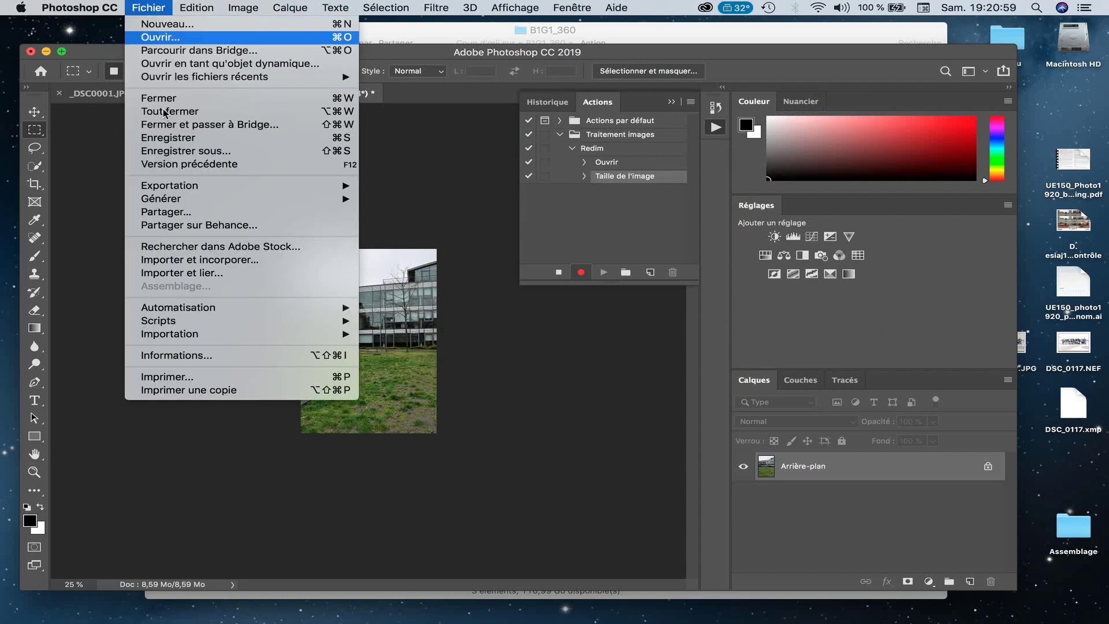
pyautogui.click(174, 148)
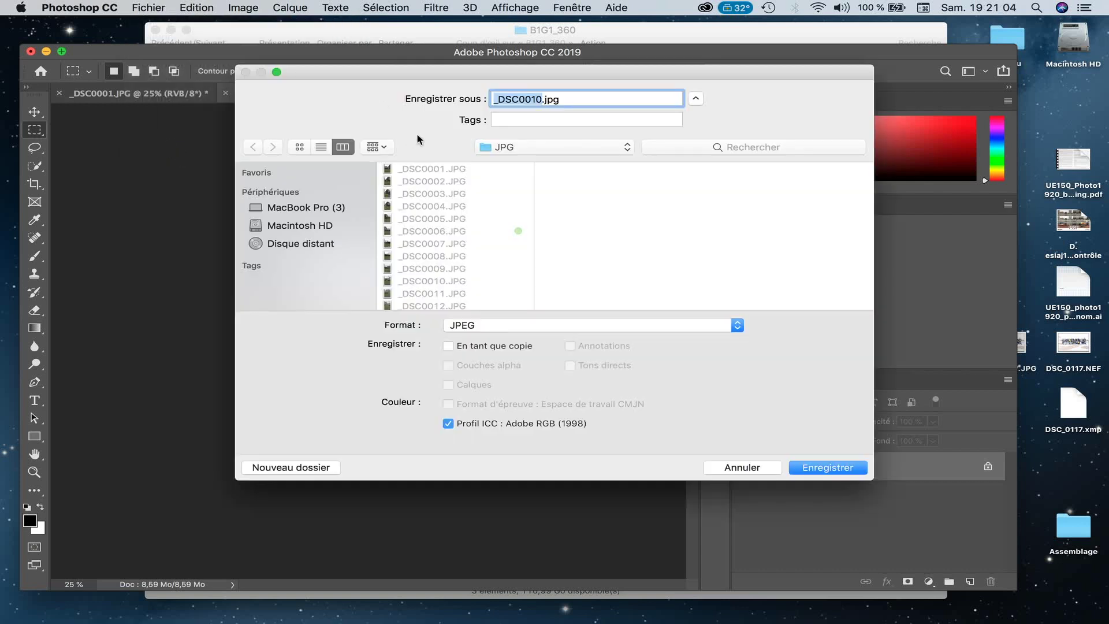
pyautogui.click(525, 145)
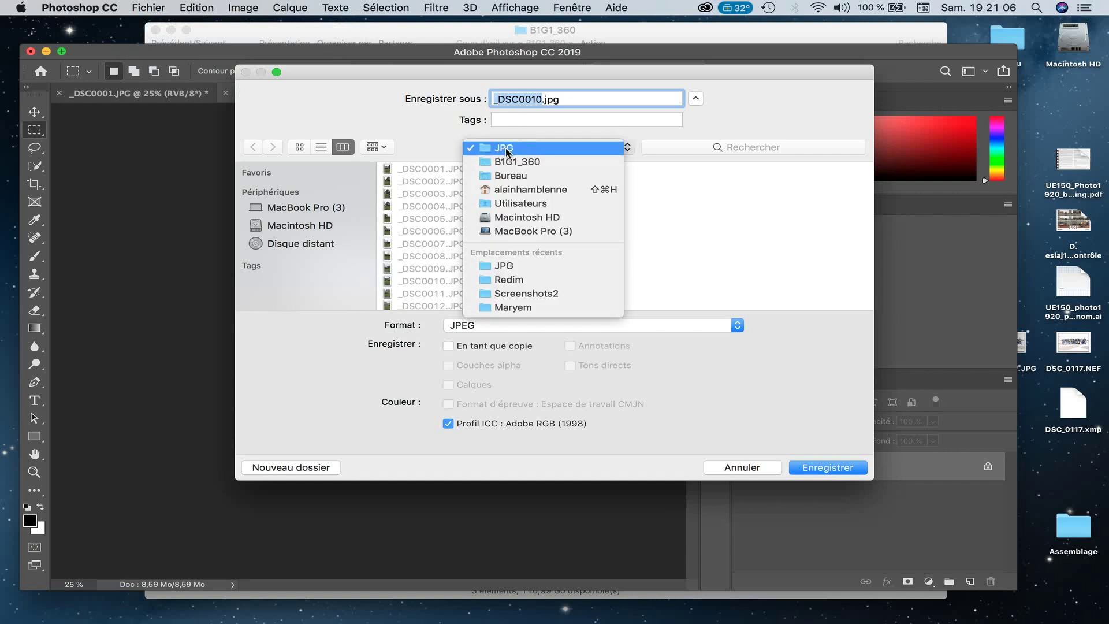
pyautogui.click(514, 158)
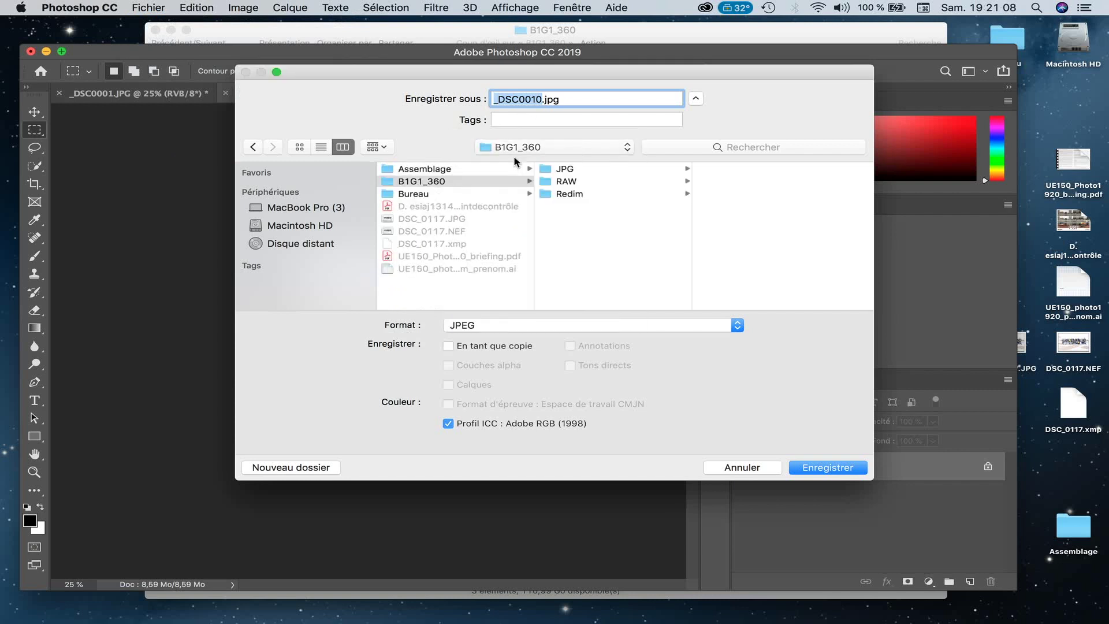
pyautogui.click(577, 197)
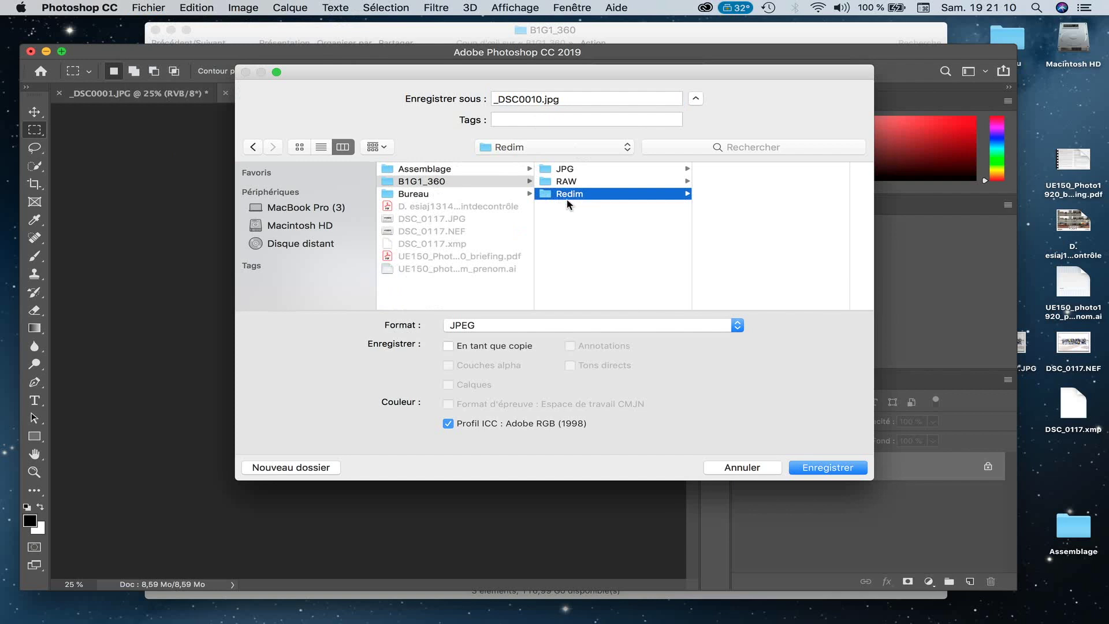
pyautogui.click(815, 471)
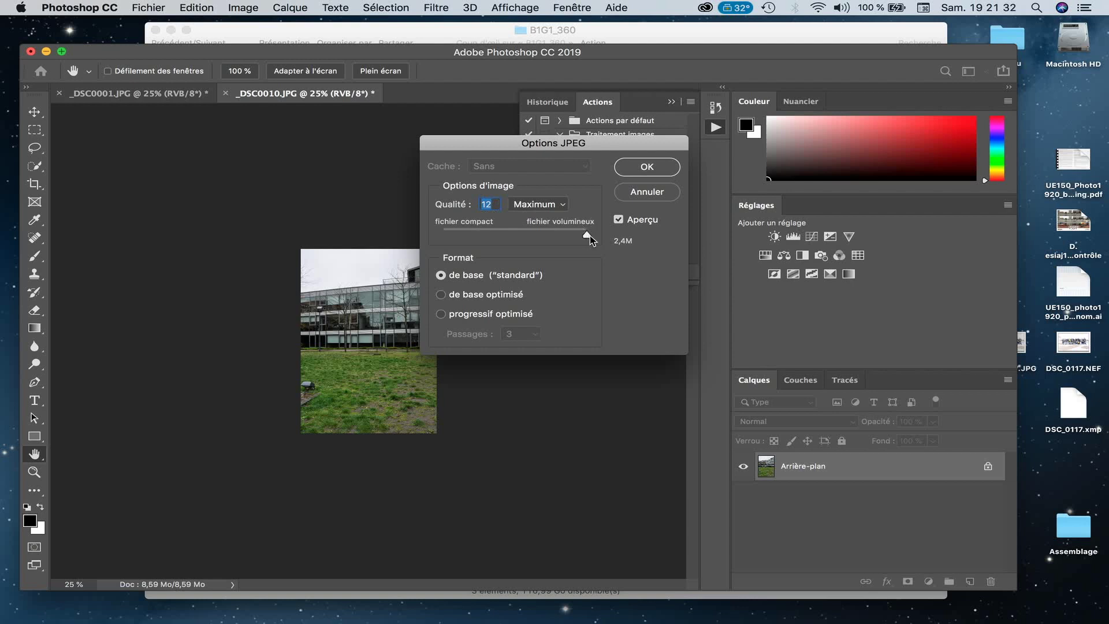
pyautogui.click(627, 174)
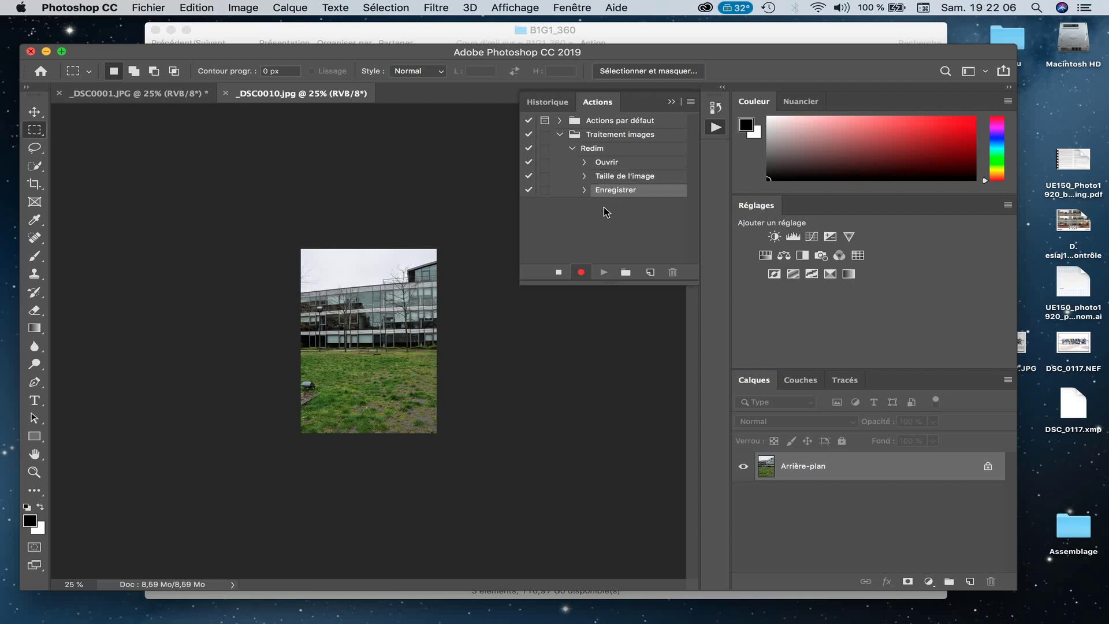
# - Close _DSC0010.jpg as the last recorded command of the Redim action and stop the recording
pyautogui.click(225, 94)
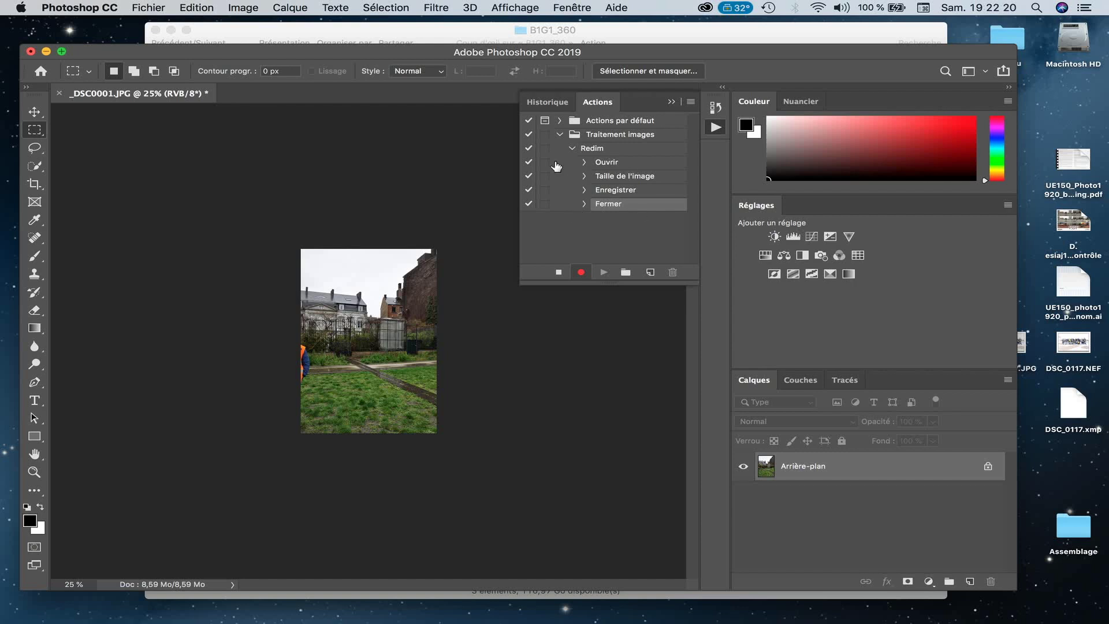
pyautogui.click(558, 273)
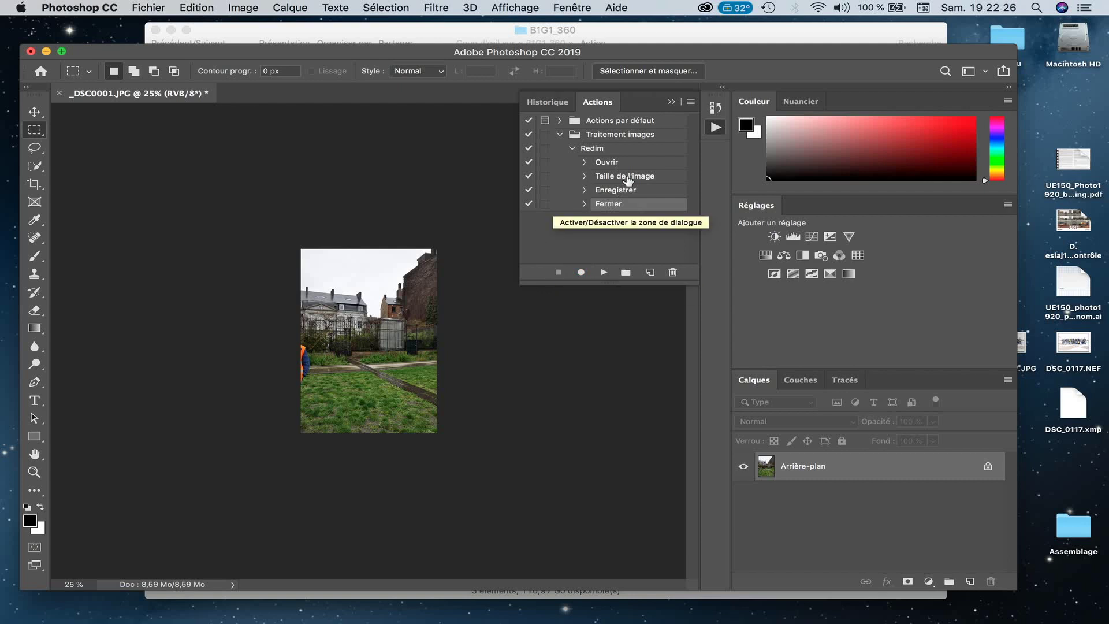
# - Collapse and hide the actions list, and close _DSC0001.JPG without saving
pyautogui.click(572, 149)
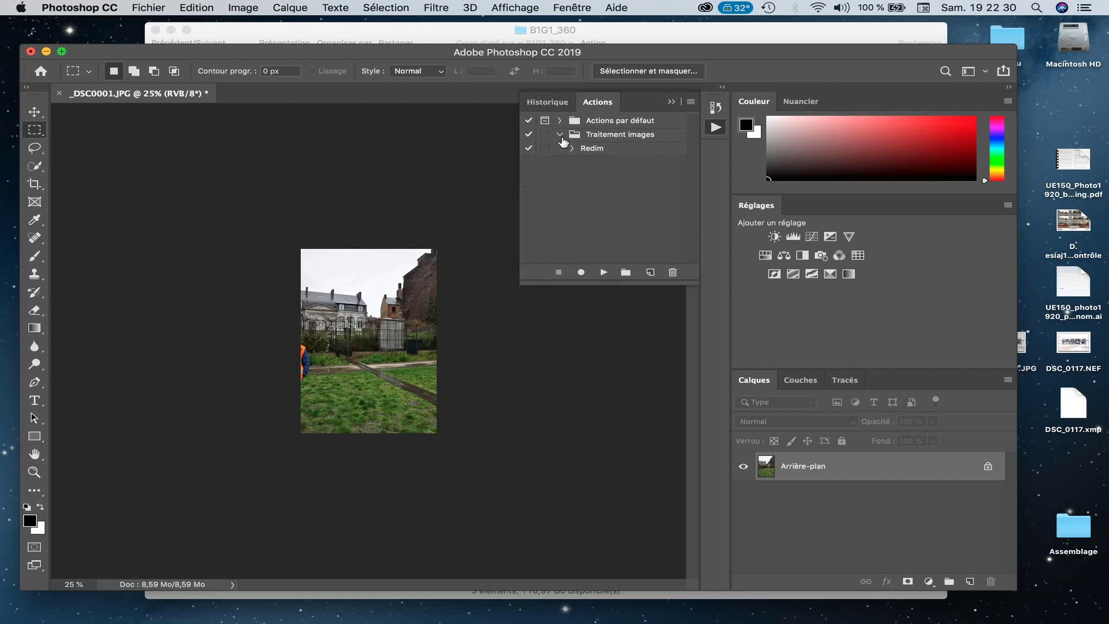
pyautogui.click(560, 134)
pyautogui.click(670, 101)
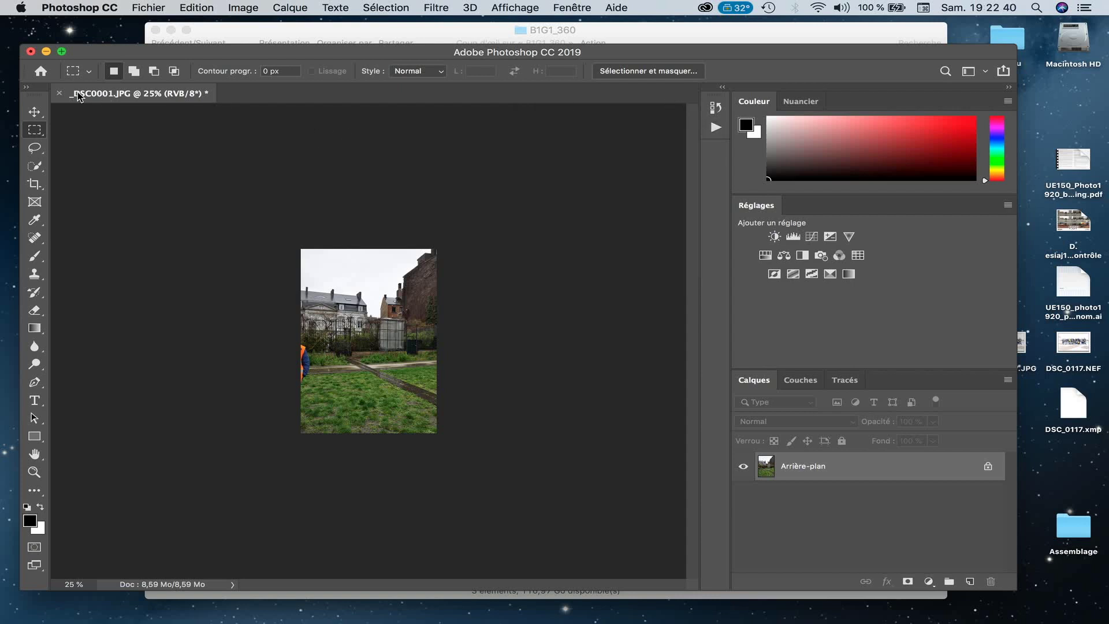
pyautogui.click(59, 95)
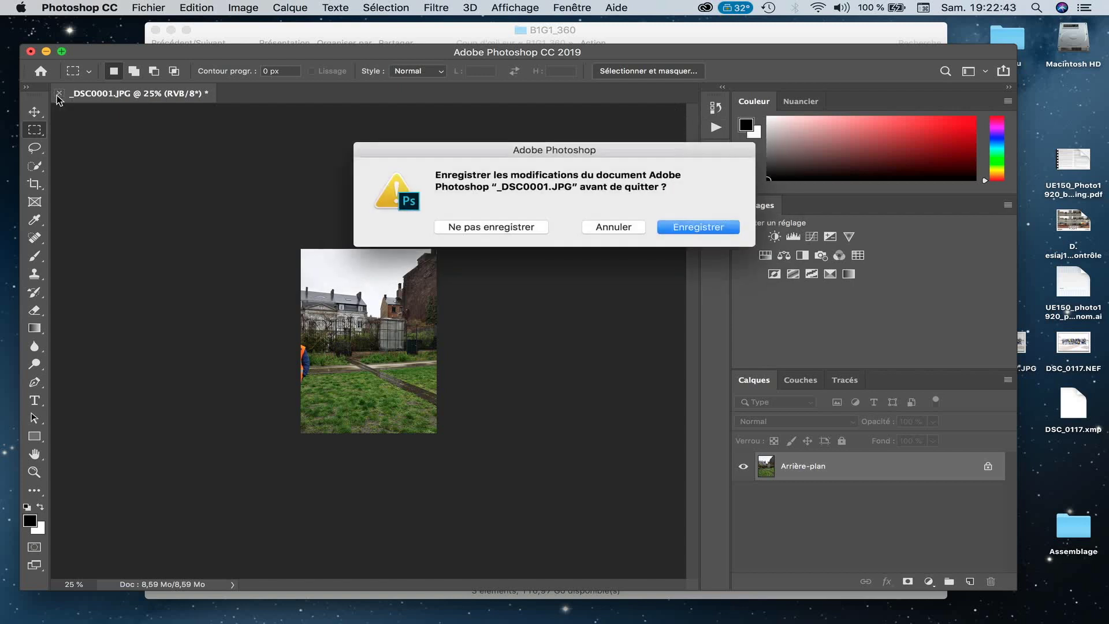
pyautogui.click(492, 227)
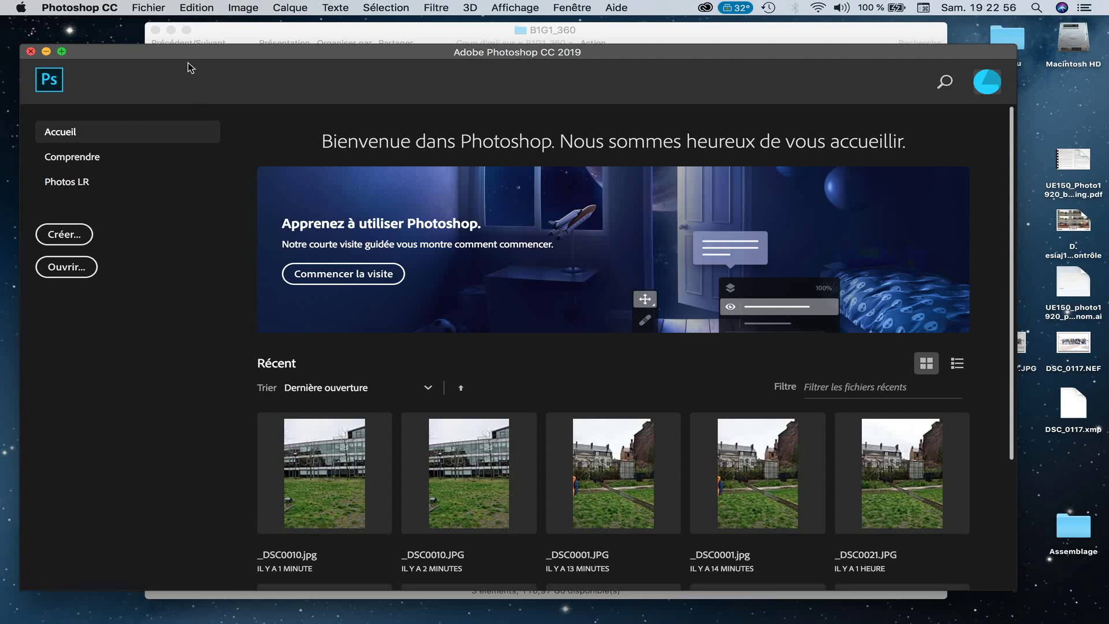
# - Start batch processing, look through the default action set, and choose the Redim action of the Traitement images set
pyautogui.click(154, 6)
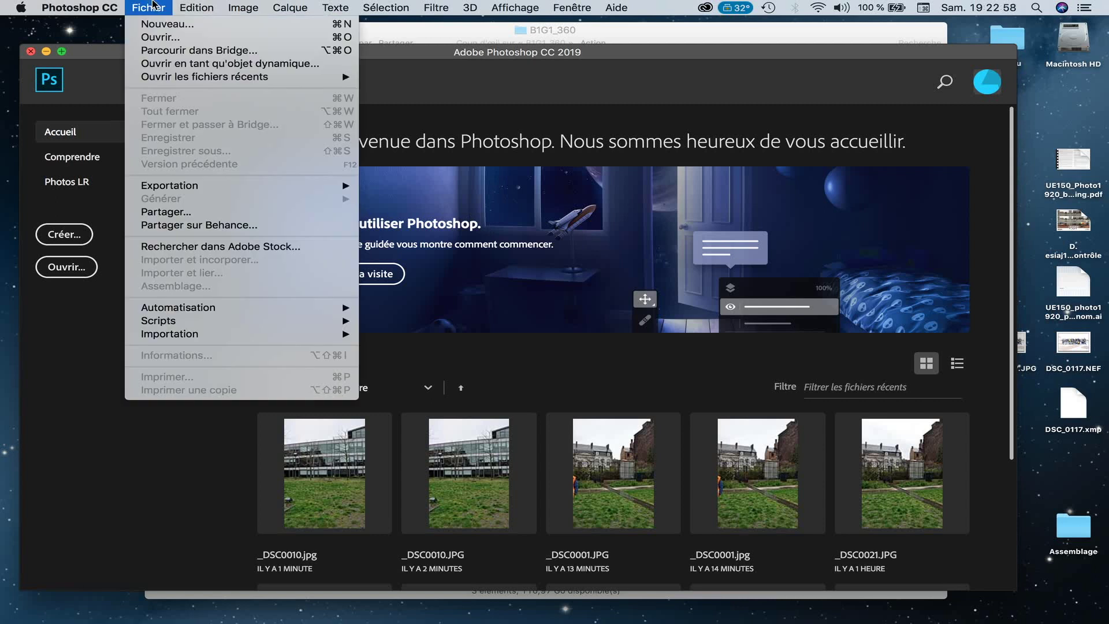
pyautogui.moveTo(202, 311)
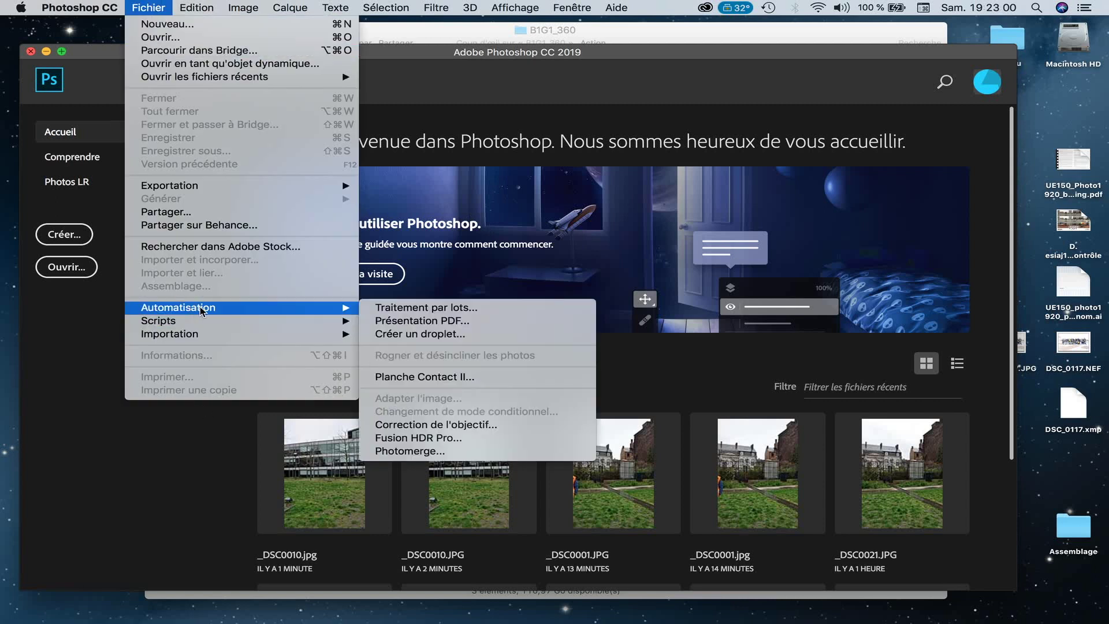
pyautogui.click(428, 309)
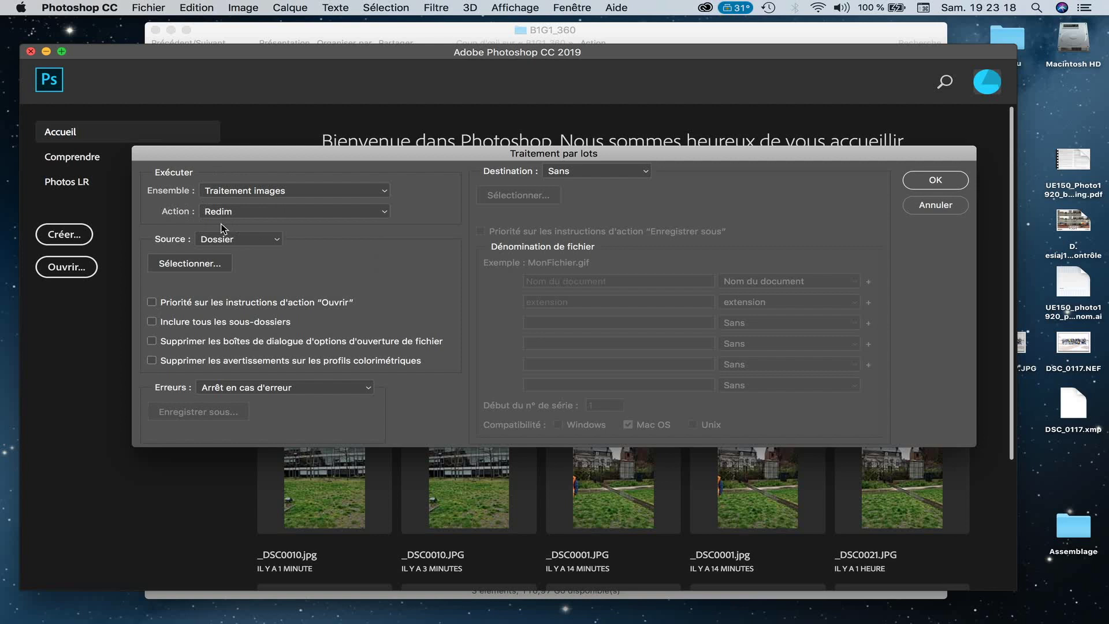
pyautogui.click(237, 192)
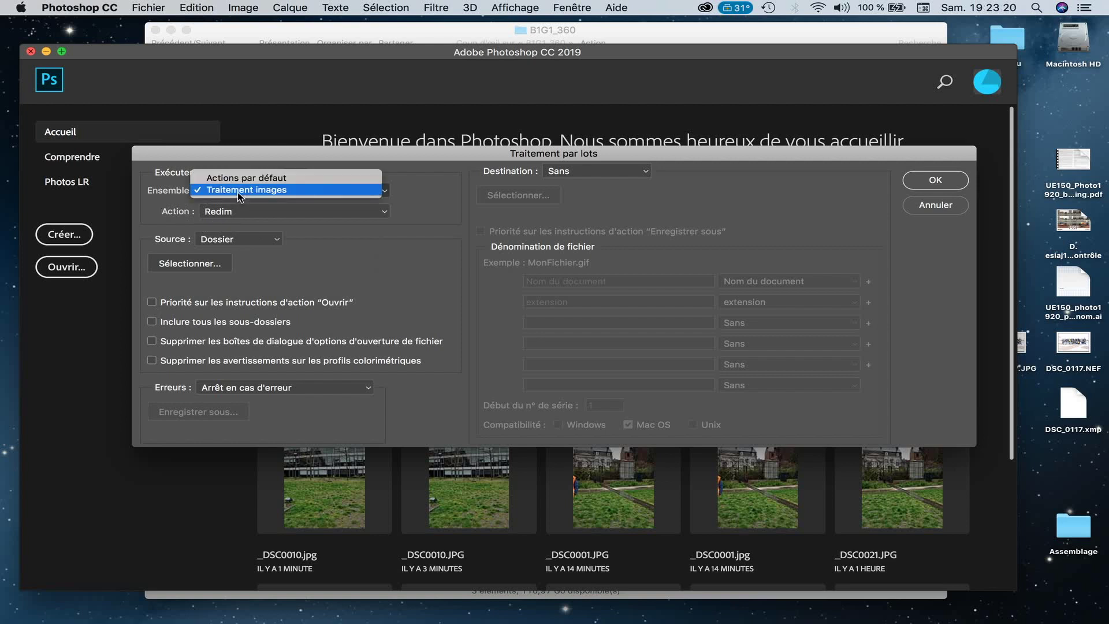
pyautogui.click(238, 181)
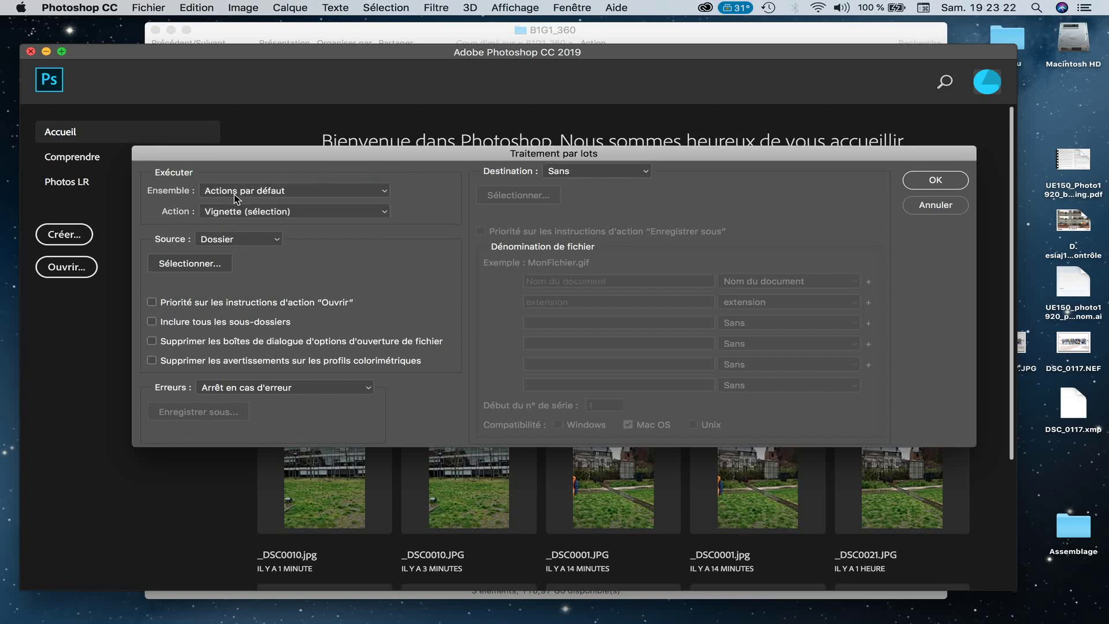
pyautogui.click(248, 214)
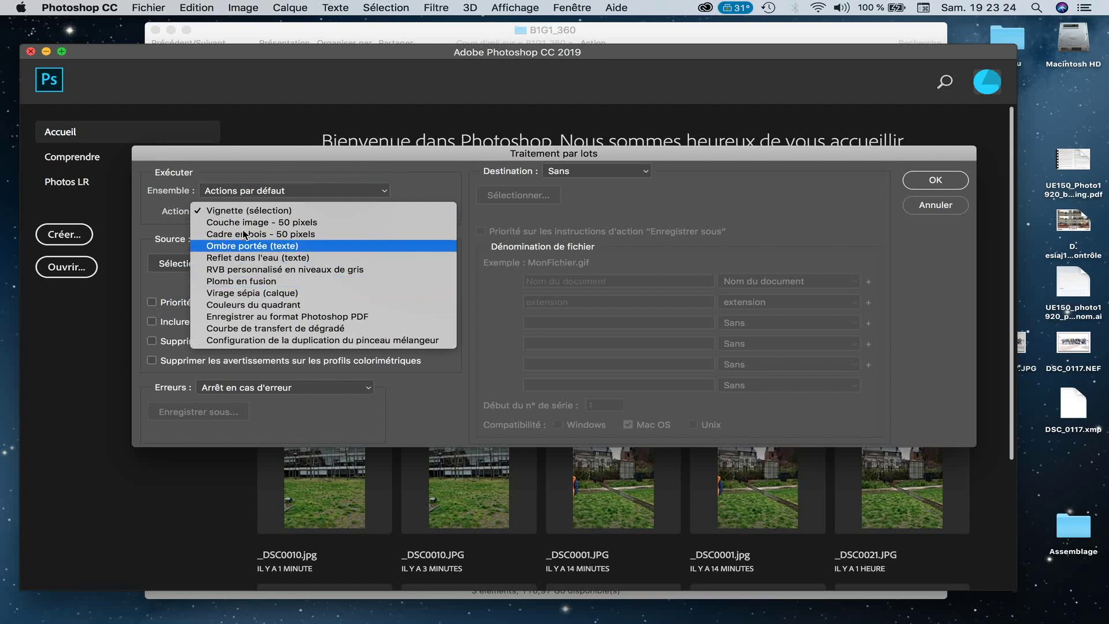
pyautogui.click(242, 180)
pyautogui.click(240, 180)
pyautogui.click(240, 200)
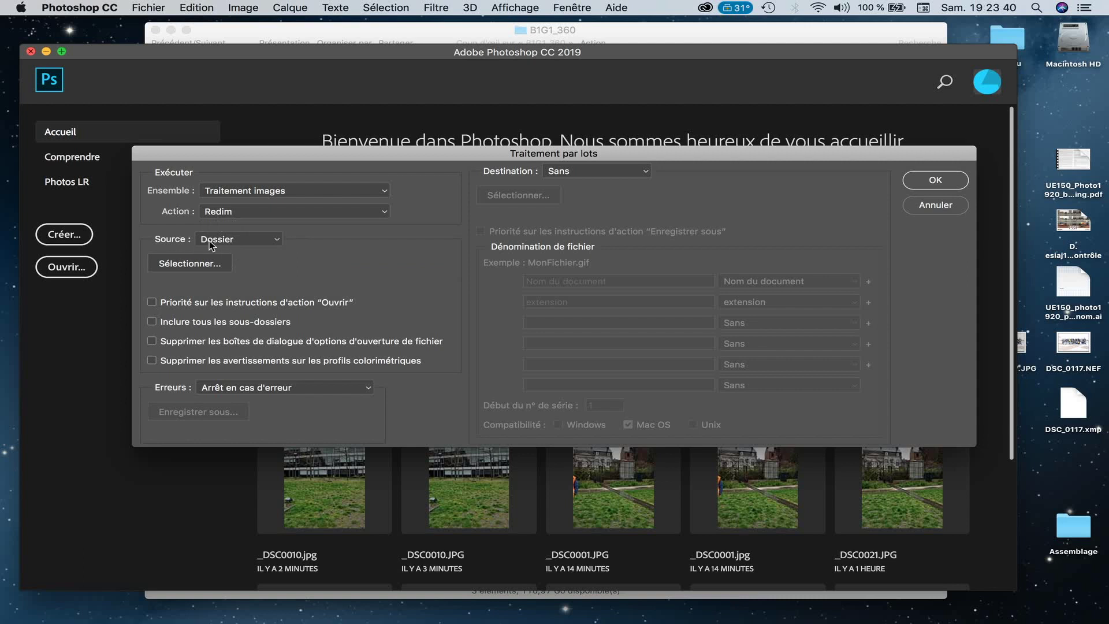
# - Choose the JPG subfolder of B1G1_360 as the batch source folder
pyautogui.click(204, 263)
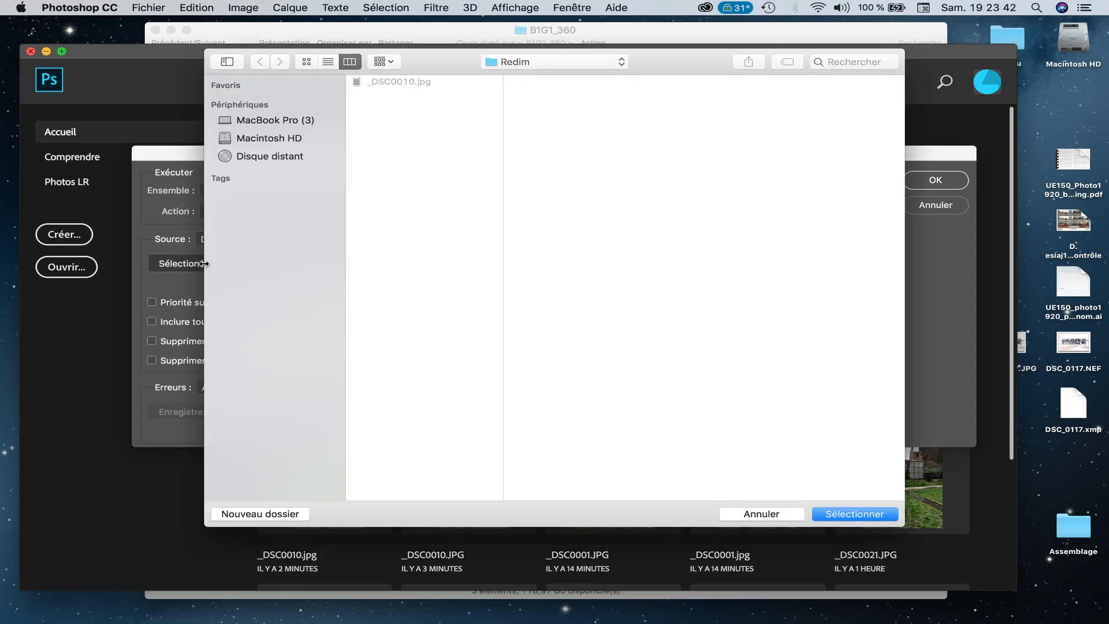
pyautogui.click(522, 63)
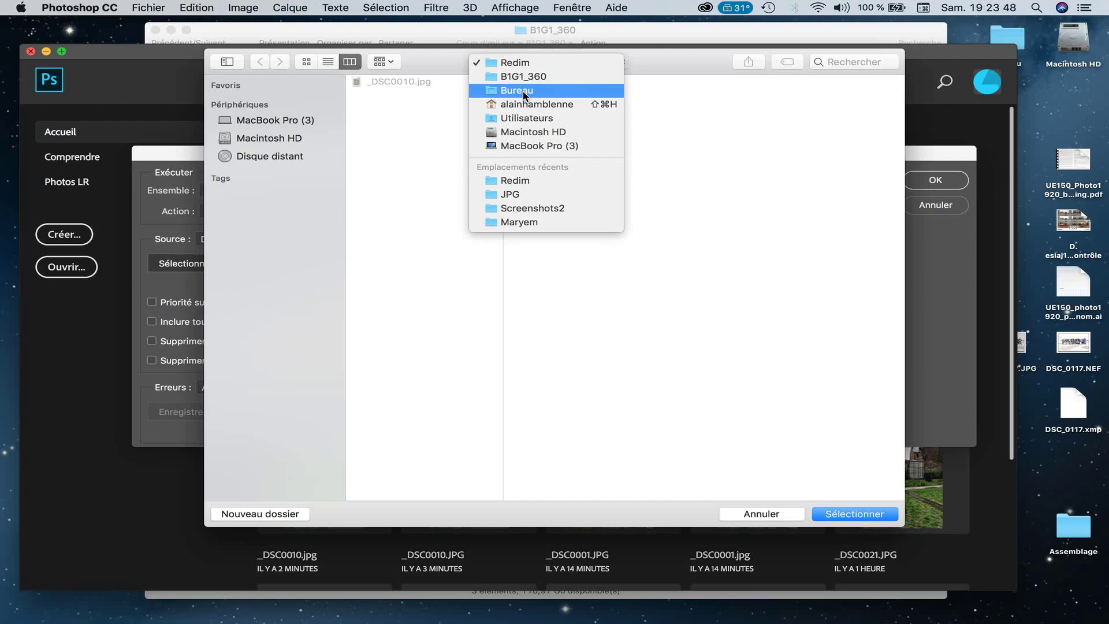
pyautogui.click(522, 76)
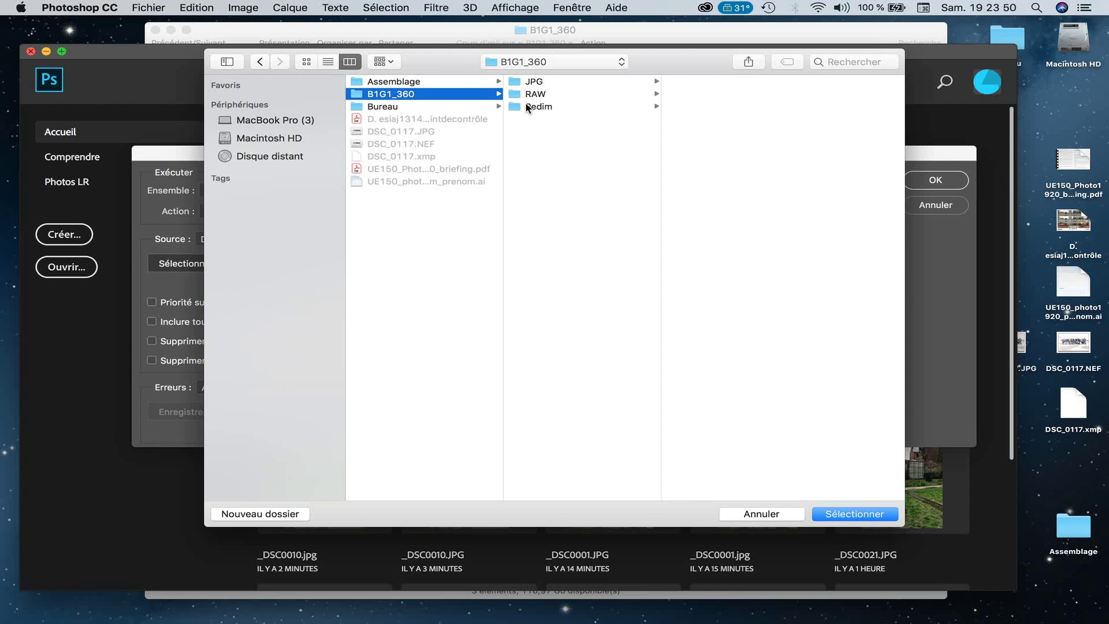
pyautogui.click(529, 82)
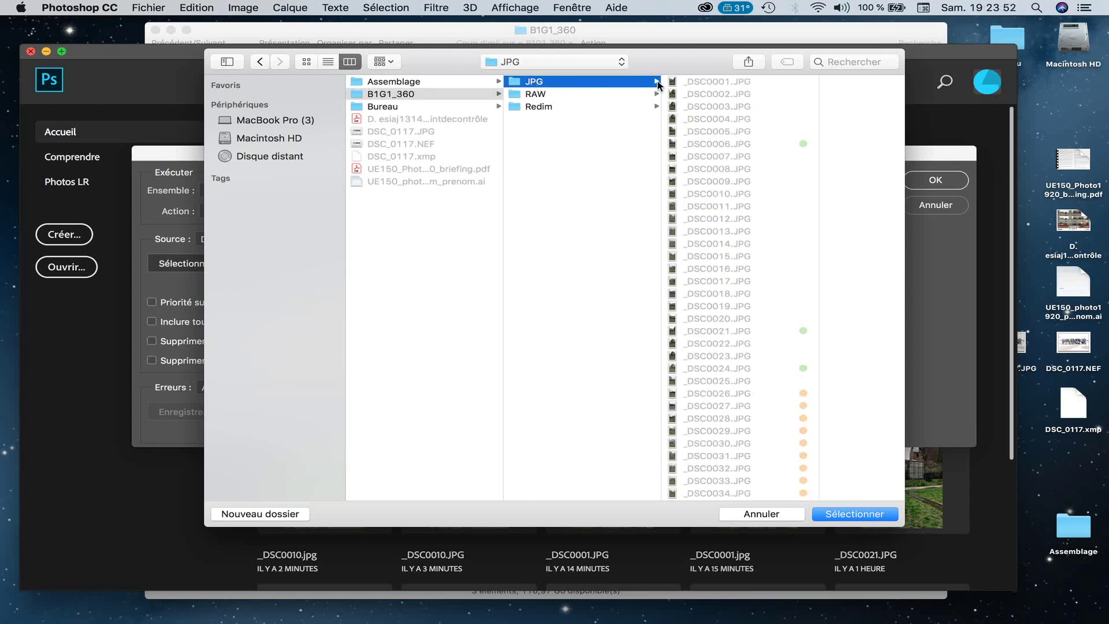
pyautogui.click(826, 512)
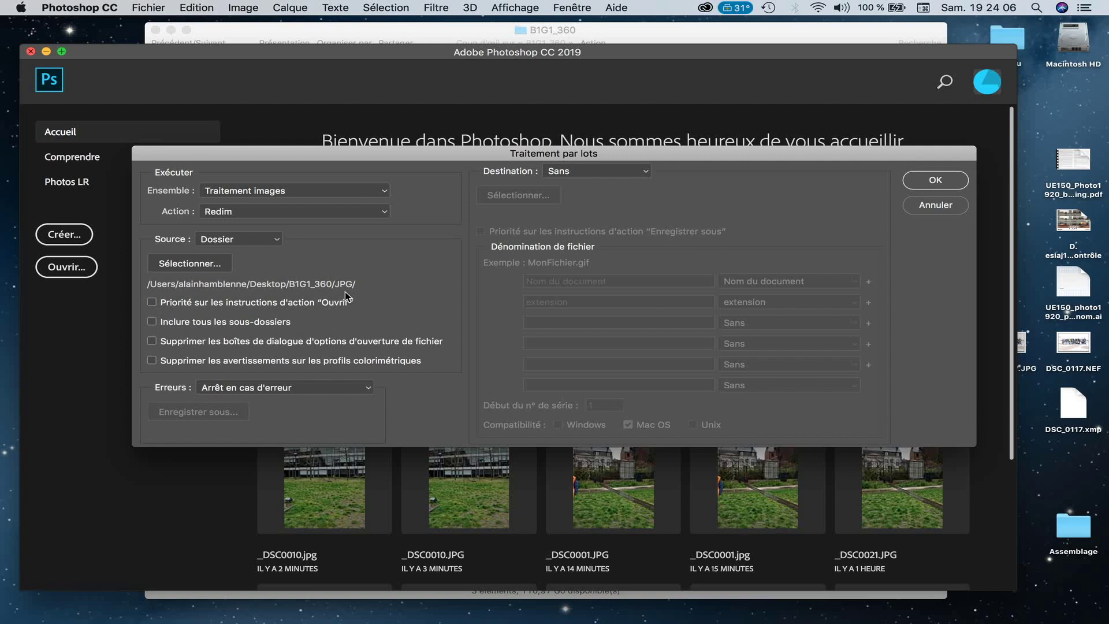
# - Enable the batch options overriding the action's Open commands, suppressing file-opening option dialogs and colour profile warnings, and including all subfolders
pyautogui.click(152, 302)
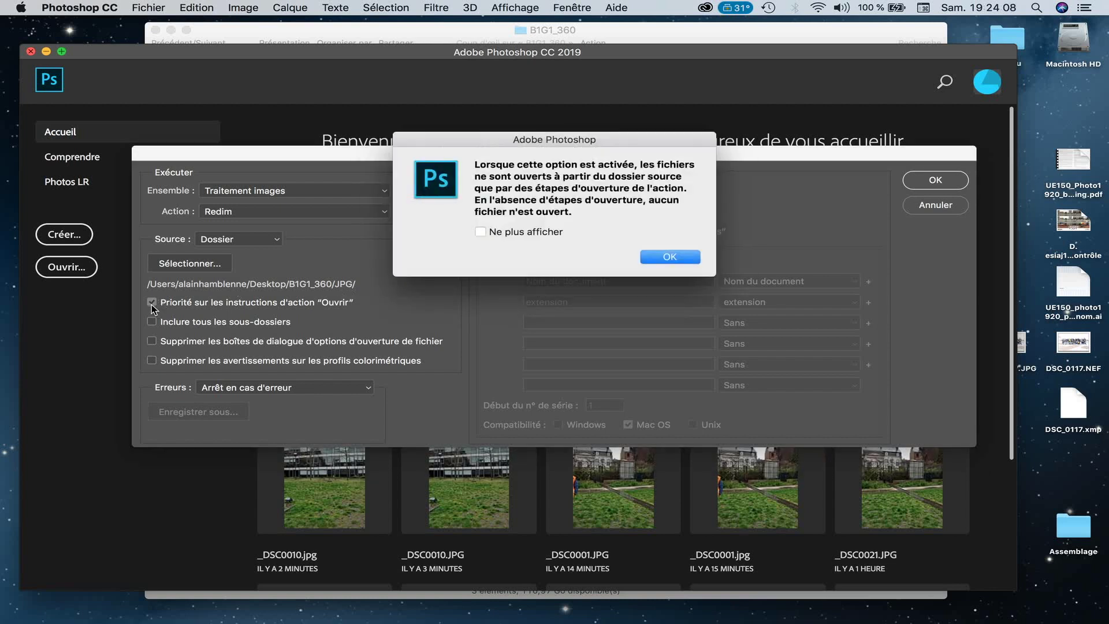
pyautogui.click(658, 259)
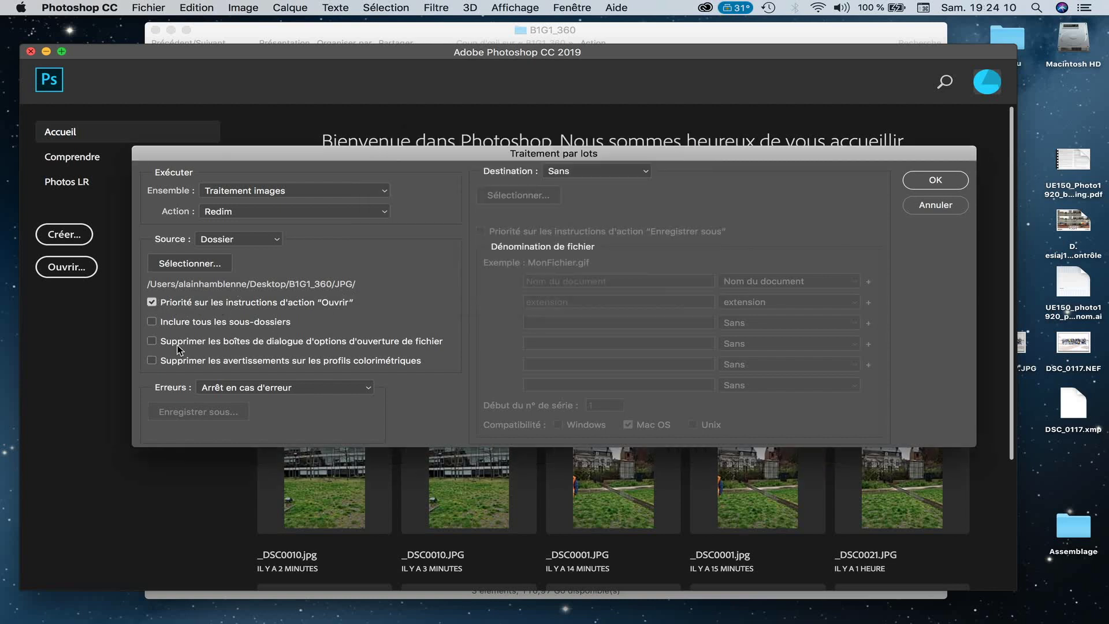
pyautogui.click(151, 342)
pyautogui.click(152, 361)
pyautogui.click(153, 322)
# - Check the contents of the JPG folder in Finder, and exclude the subfolders from the batch source
pyautogui.click(667, 27)
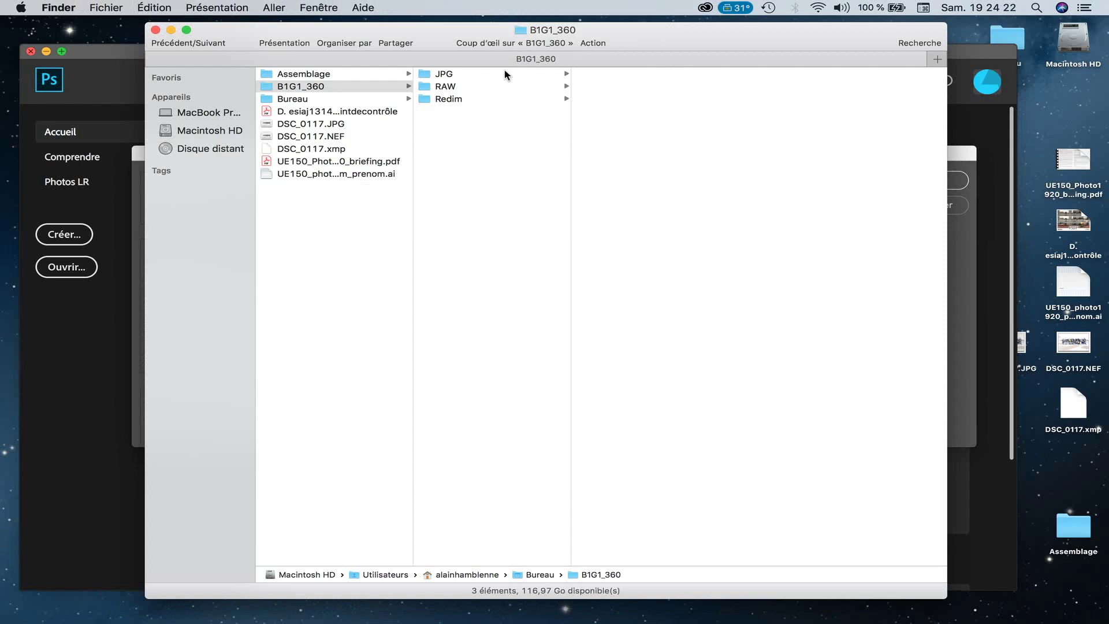
pyautogui.click(465, 75)
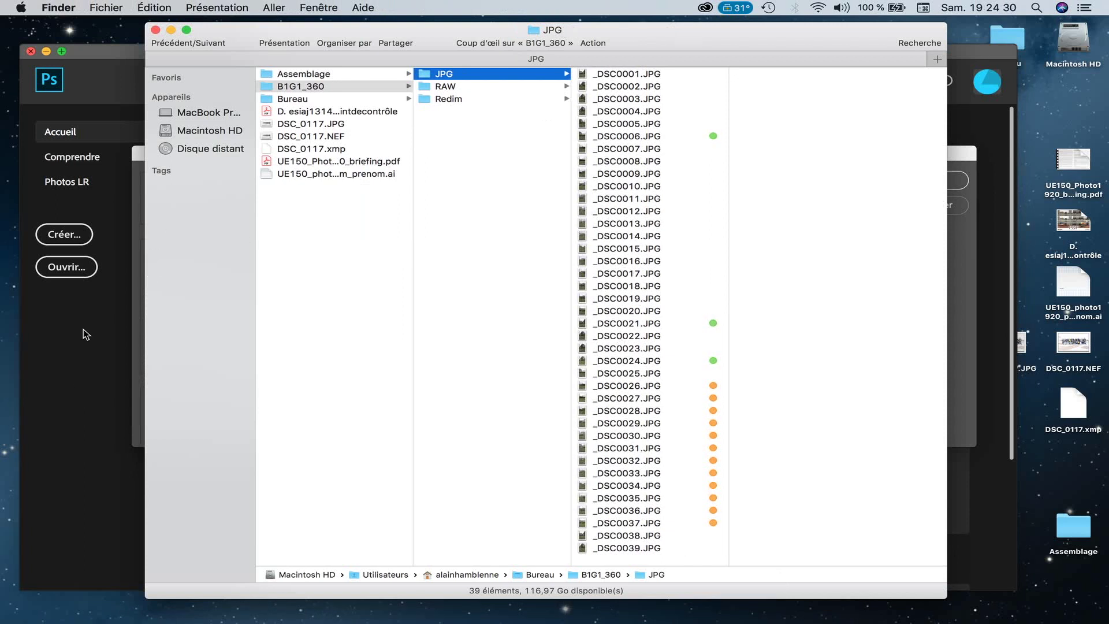
pyautogui.click(138, 341)
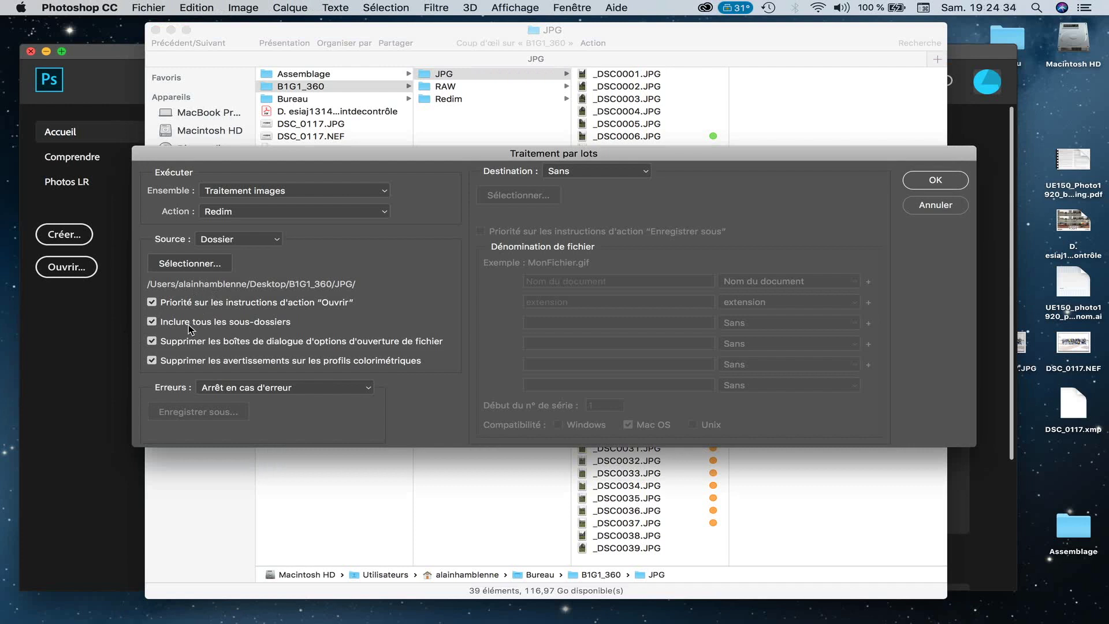
pyautogui.click(152, 321)
# - Set the batch destination to a folder, choosing the Redim subfolder of B1G1_360
pyautogui.click(580, 174)
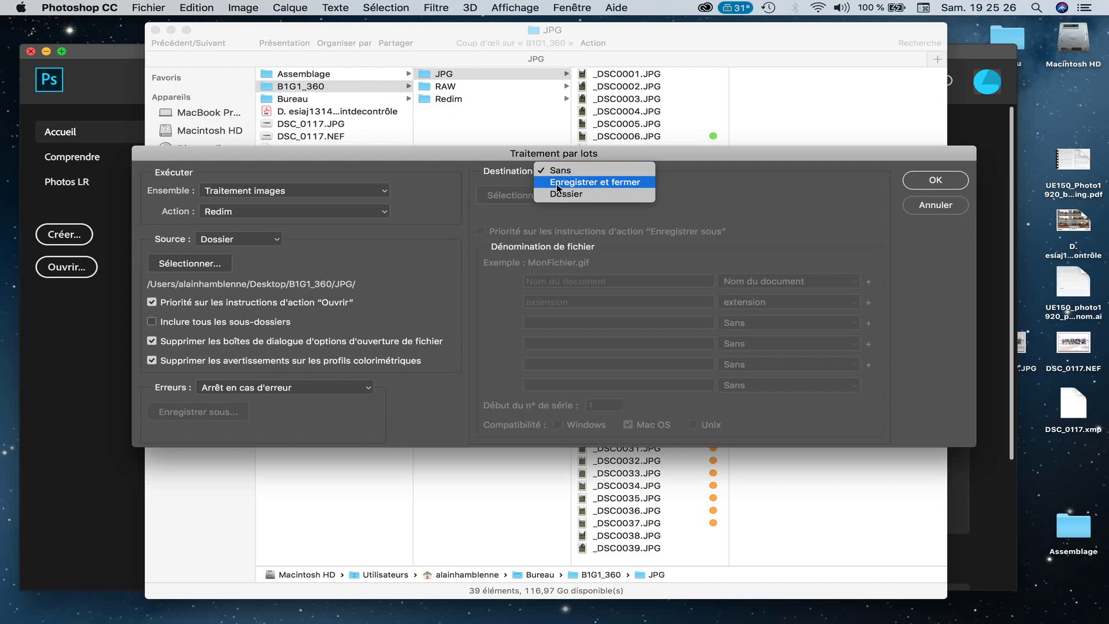
pyautogui.click(571, 196)
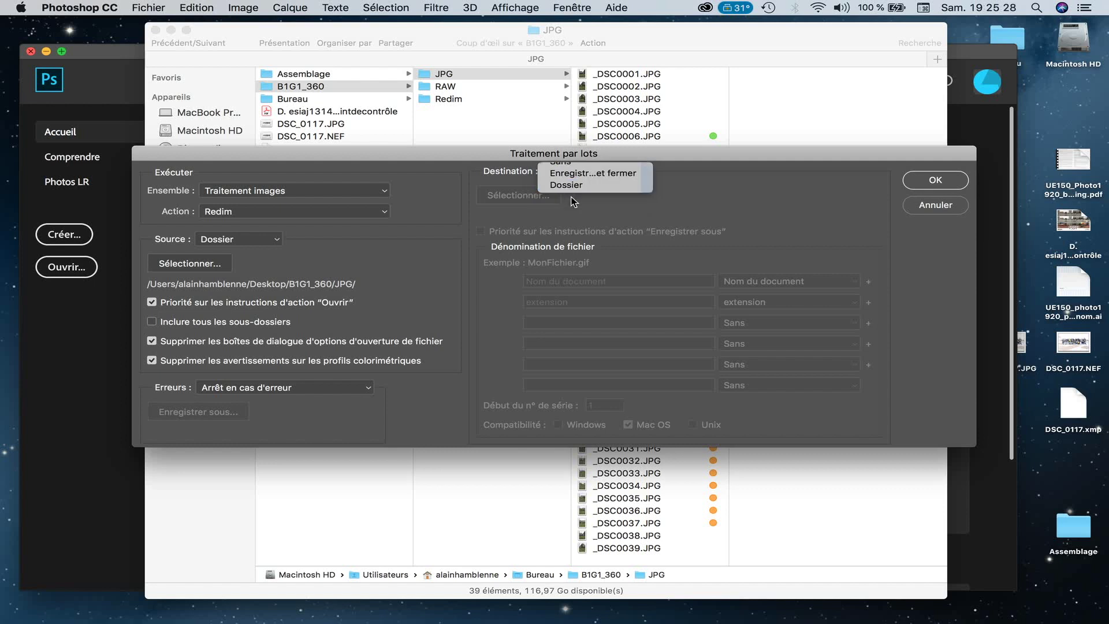
pyautogui.click(521, 196)
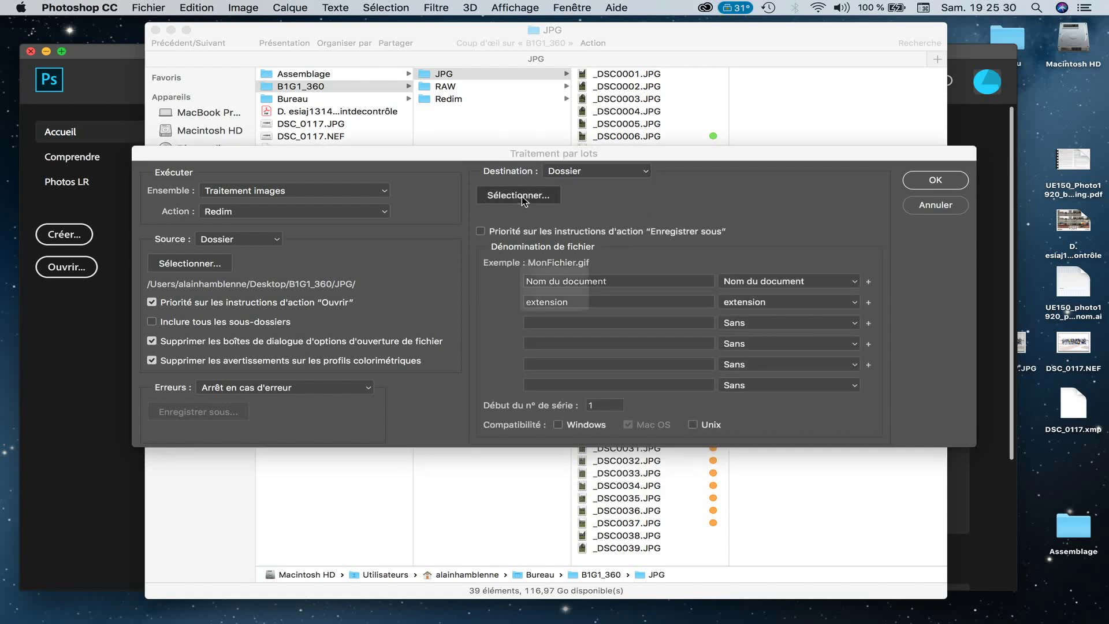
pyautogui.click(532, 62)
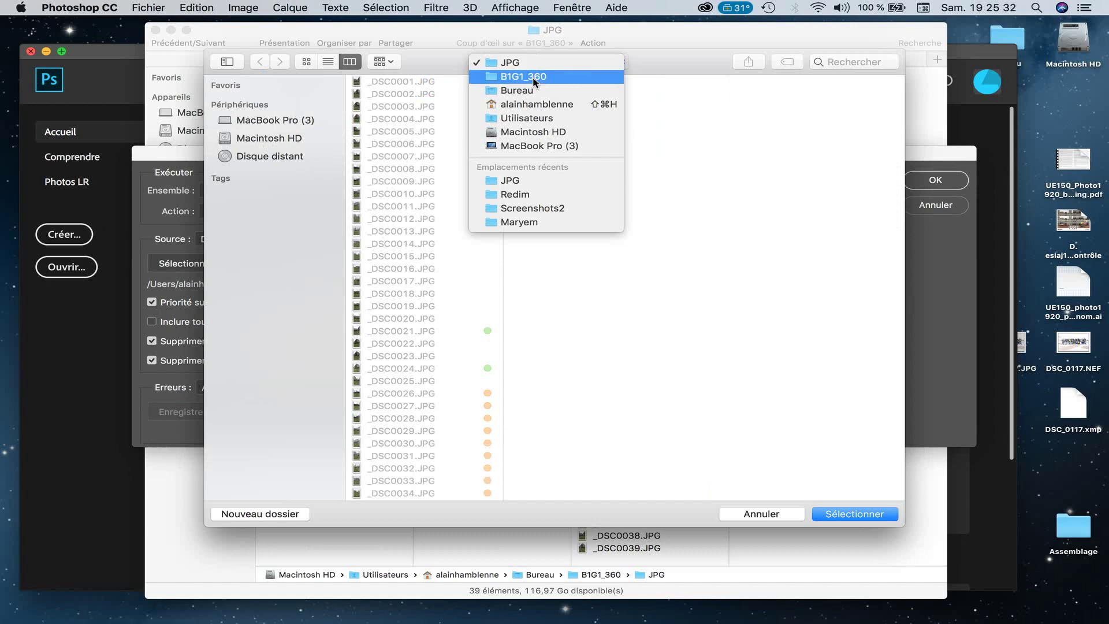
pyautogui.click(532, 77)
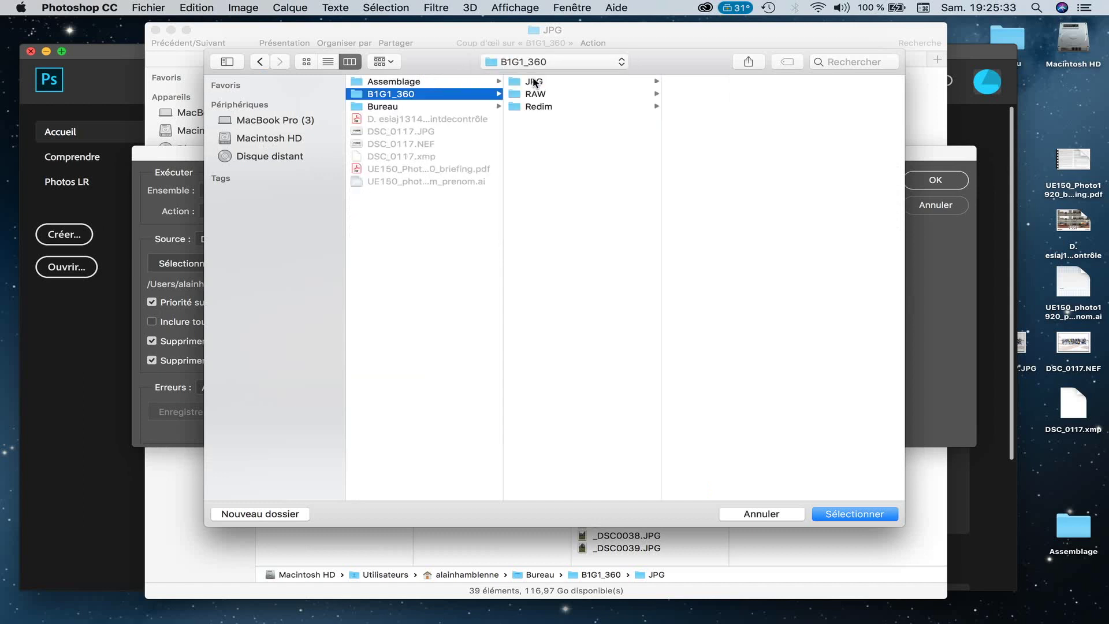
pyautogui.click(539, 107)
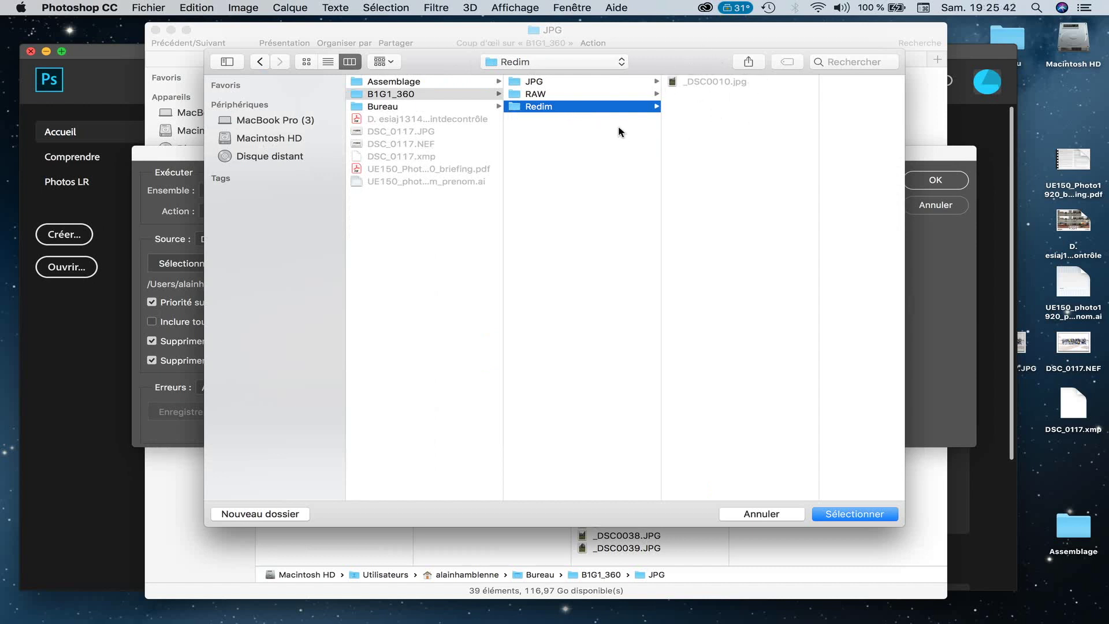
pyautogui.click(554, 83)
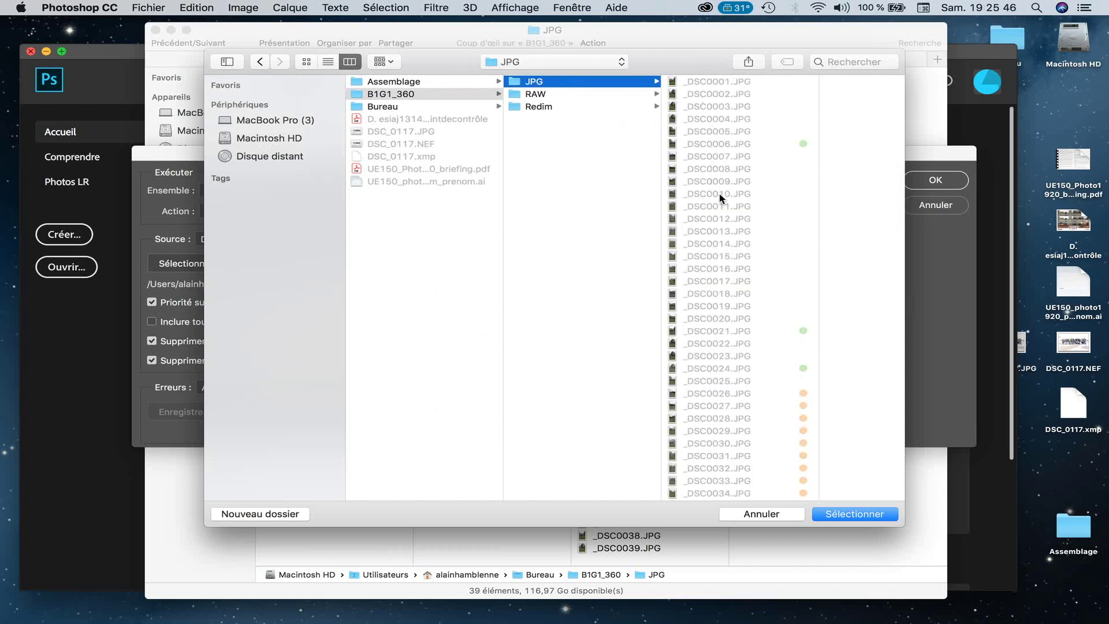
pyautogui.click(546, 108)
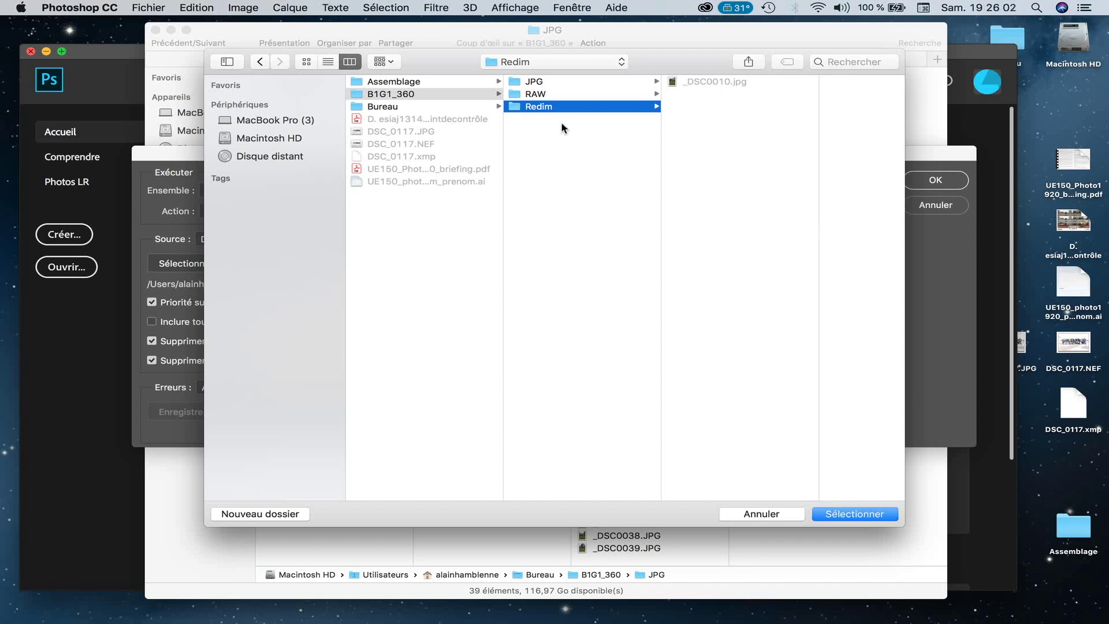
pyautogui.click(831, 512)
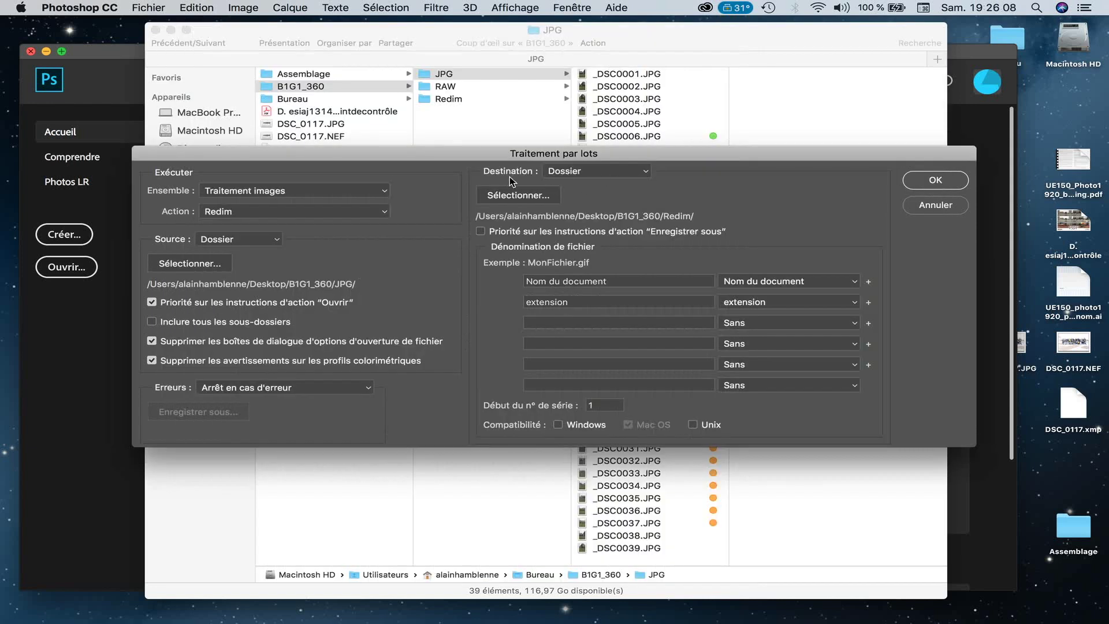
# - Enable the batch option overriding the action's Save As commands, and move the batch dialog aside
pyautogui.click(489, 232)
pyautogui.click(641, 266)
pyautogui.moveTo(885, 153); pyautogui.dragTo(808, 152)
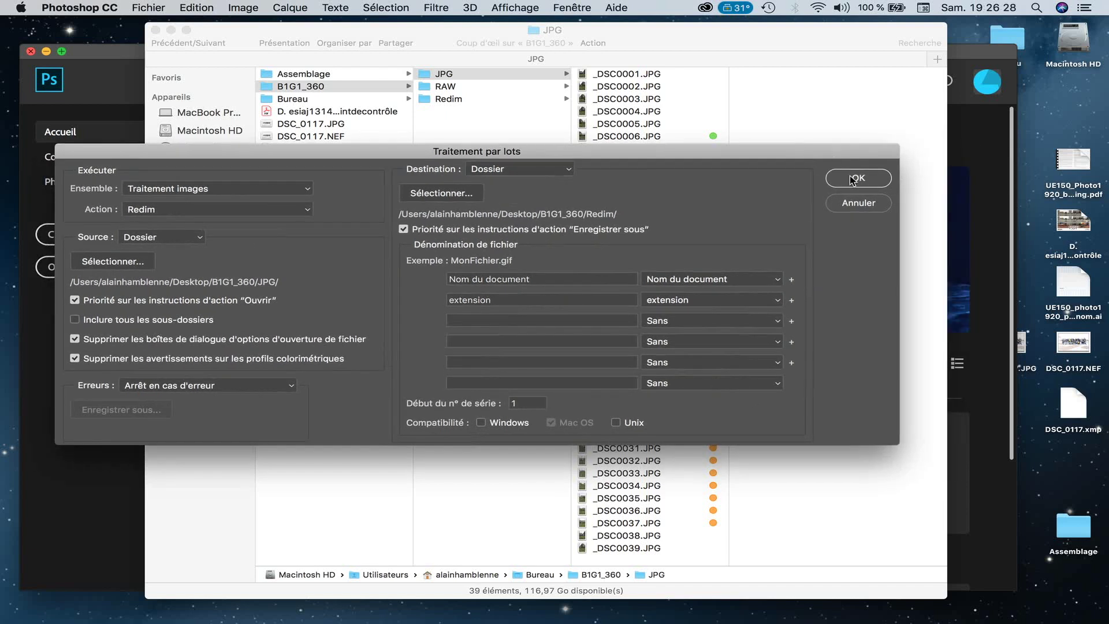
# - Switch to Finder, move _DSC0010.jpg out of the Redim folder to the trash, and permanently empty the trash
pyautogui.doubleClick(976, 49)
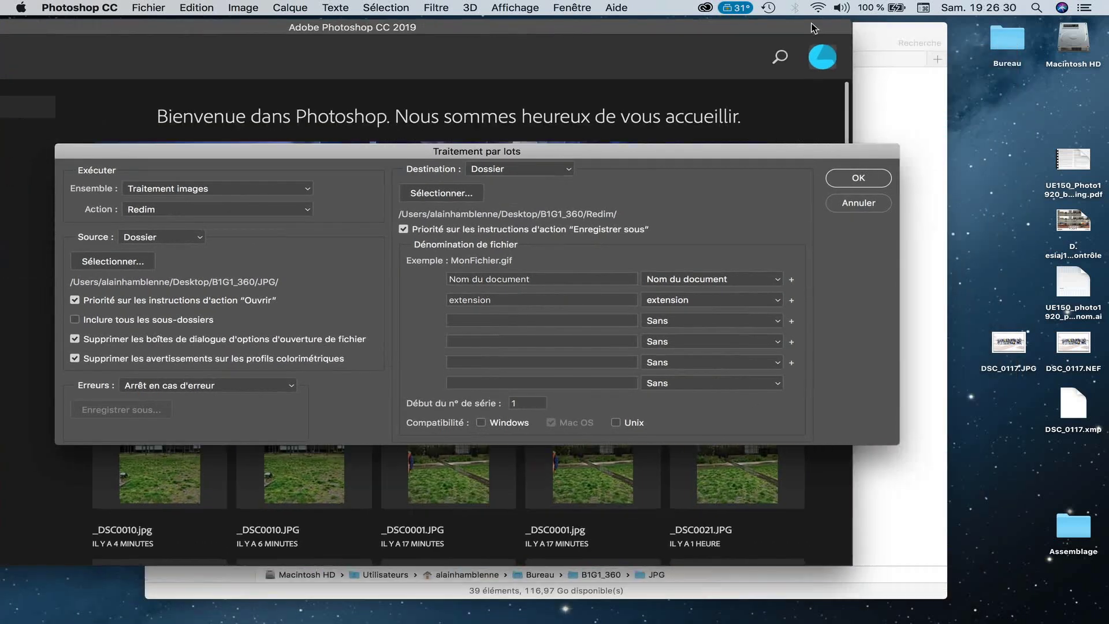
pyautogui.moveTo(890, 27); pyautogui.dragTo(959, 26)
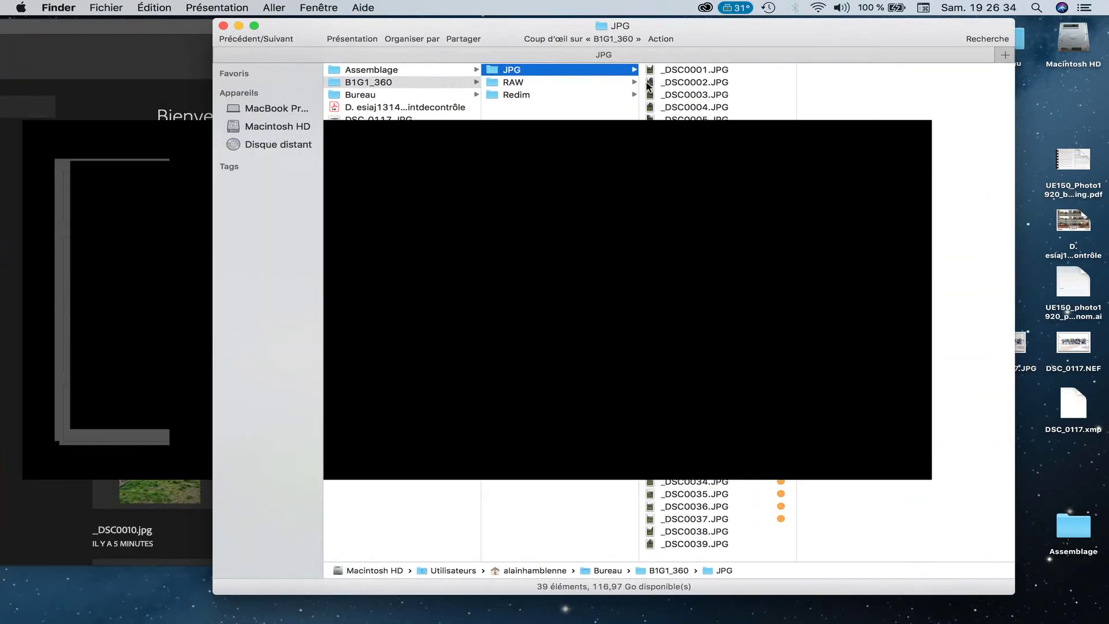
pyautogui.click(575, 82)
pyautogui.click(573, 95)
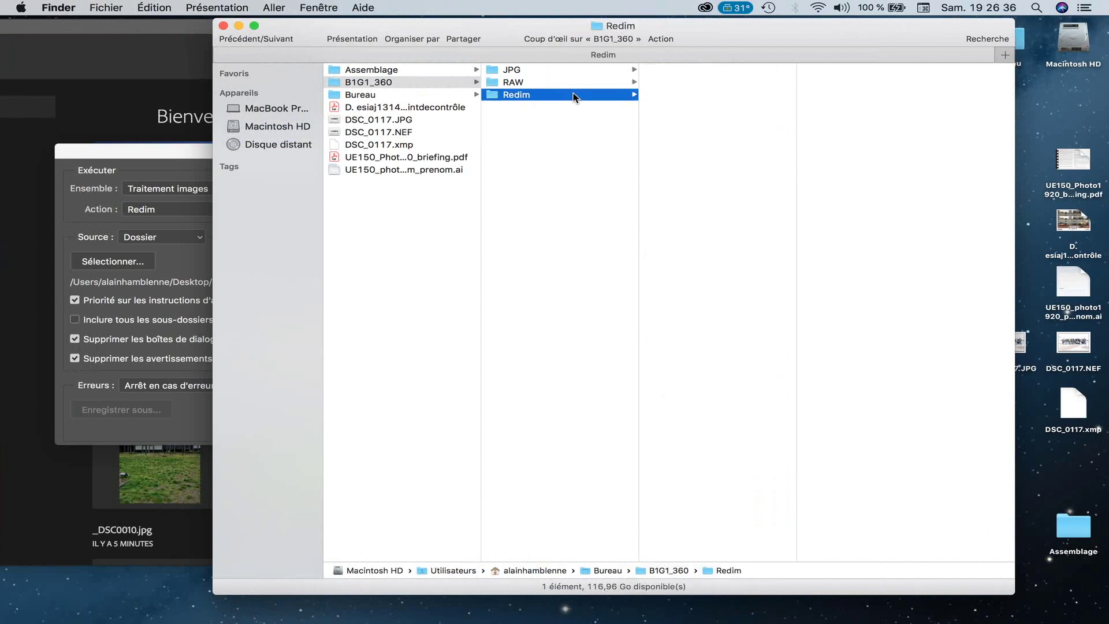
pyautogui.moveTo(692, 82); pyautogui.dragTo(1097, 609)
pyautogui.rightClick(1096, 608)
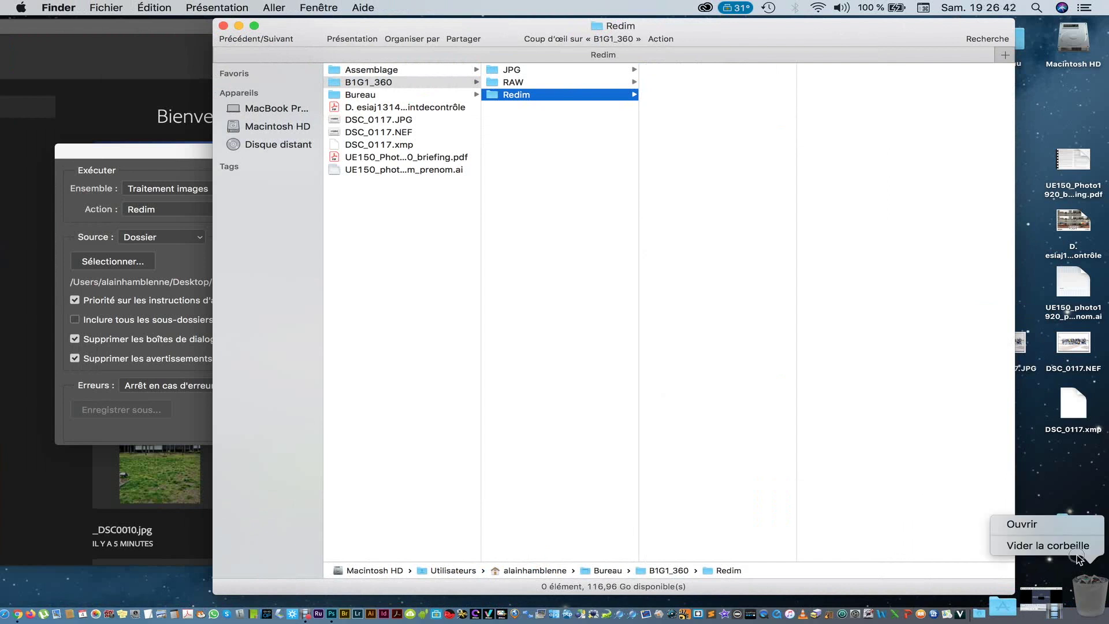
pyautogui.click(1075, 552)
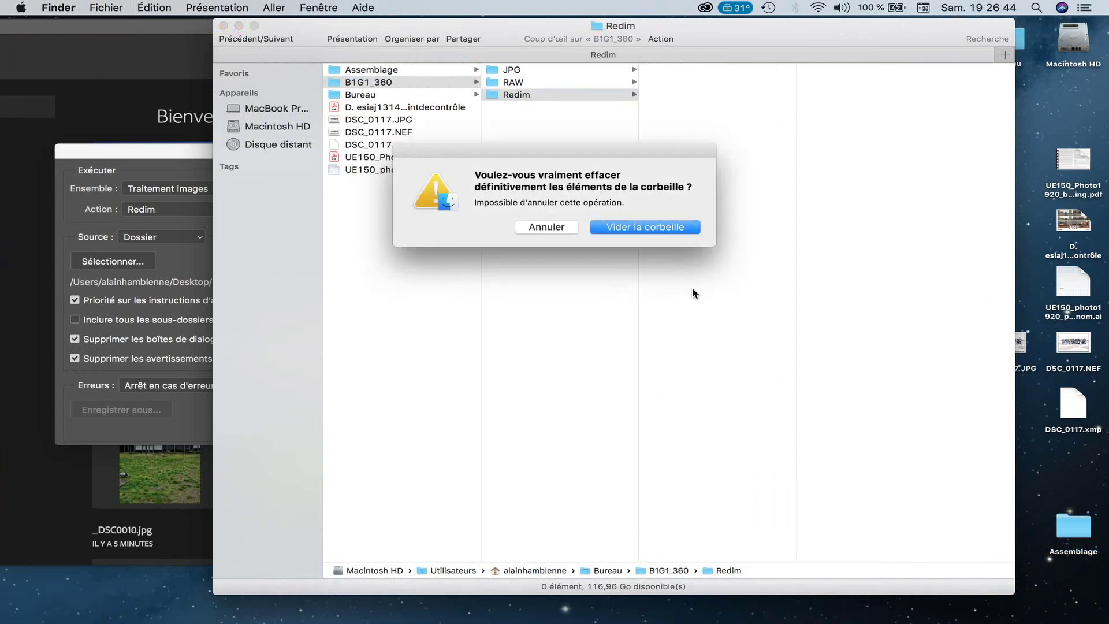
pyautogui.click(656, 231)
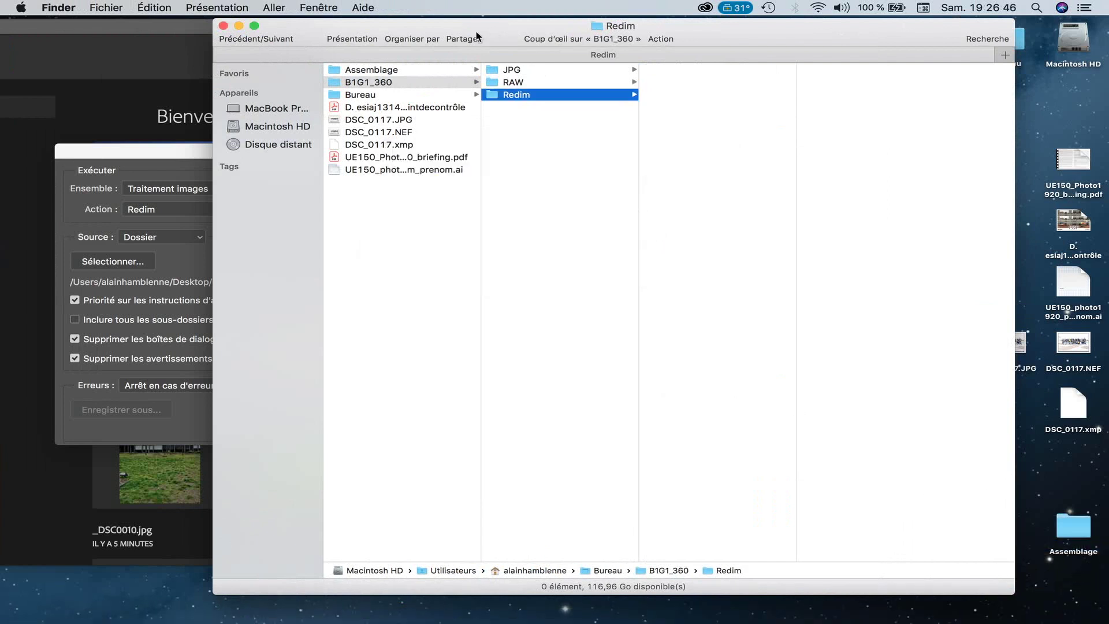
# - Rearrange the Finder and Photoshop windows, and run the configured batch on the JPG folder
pyautogui.moveTo(477, 31); pyautogui.dragTo(502, 29)
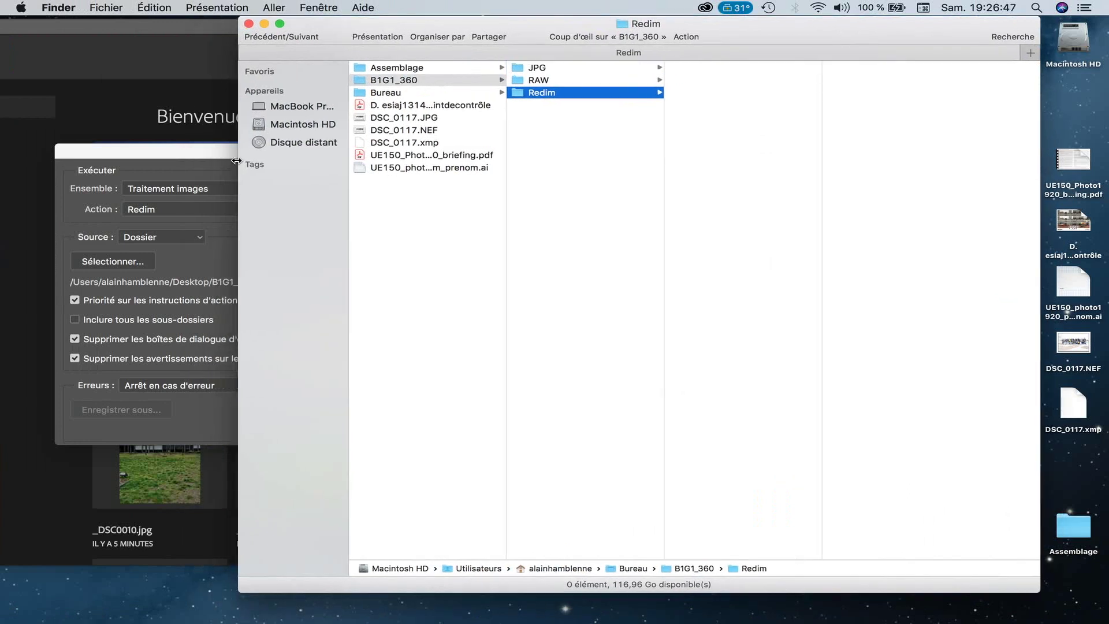
pyautogui.click(196, 149)
pyautogui.moveTo(196, 149); pyautogui.dragTo(321, 118)
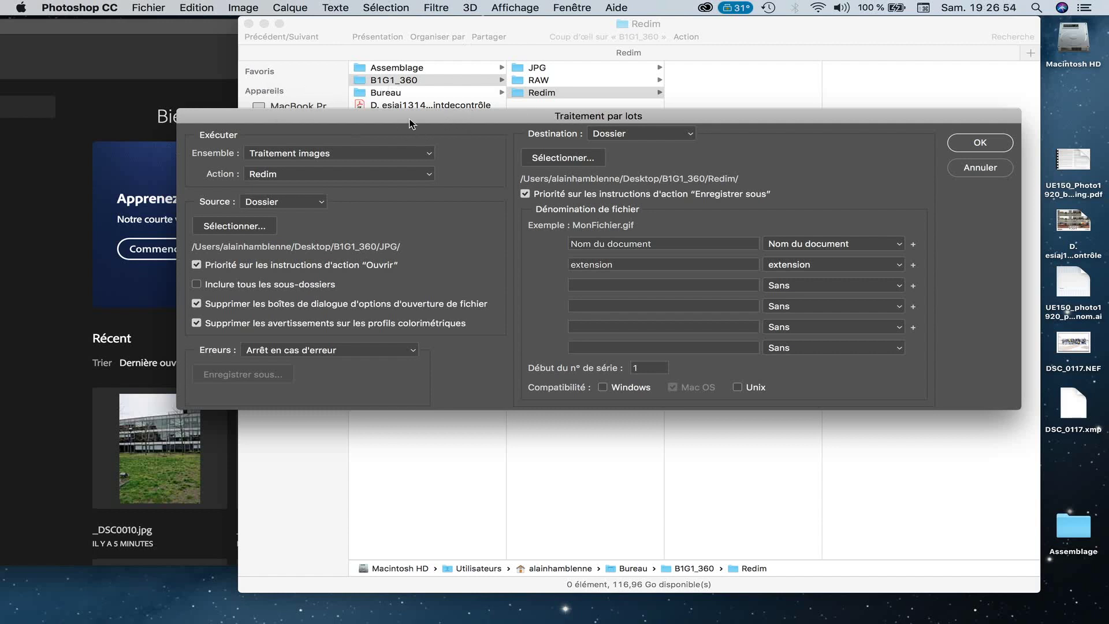
pyautogui.moveTo(411, 124); pyautogui.dragTo(418, 152)
pyautogui.doubleClick(166, 36)
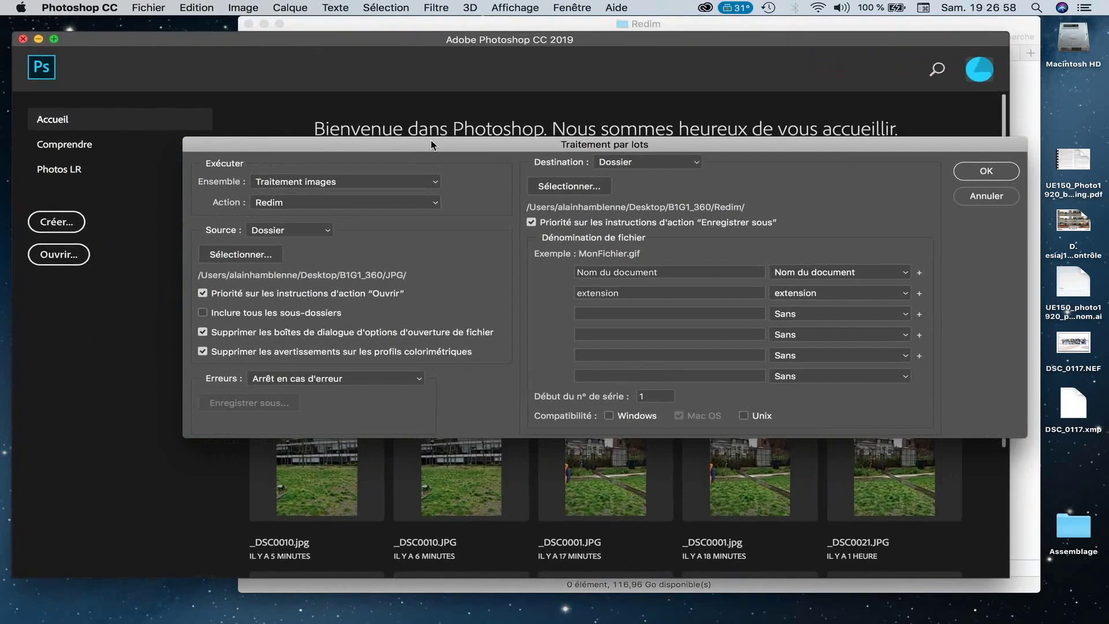
pyautogui.moveTo(431, 140); pyautogui.dragTo(396, 111)
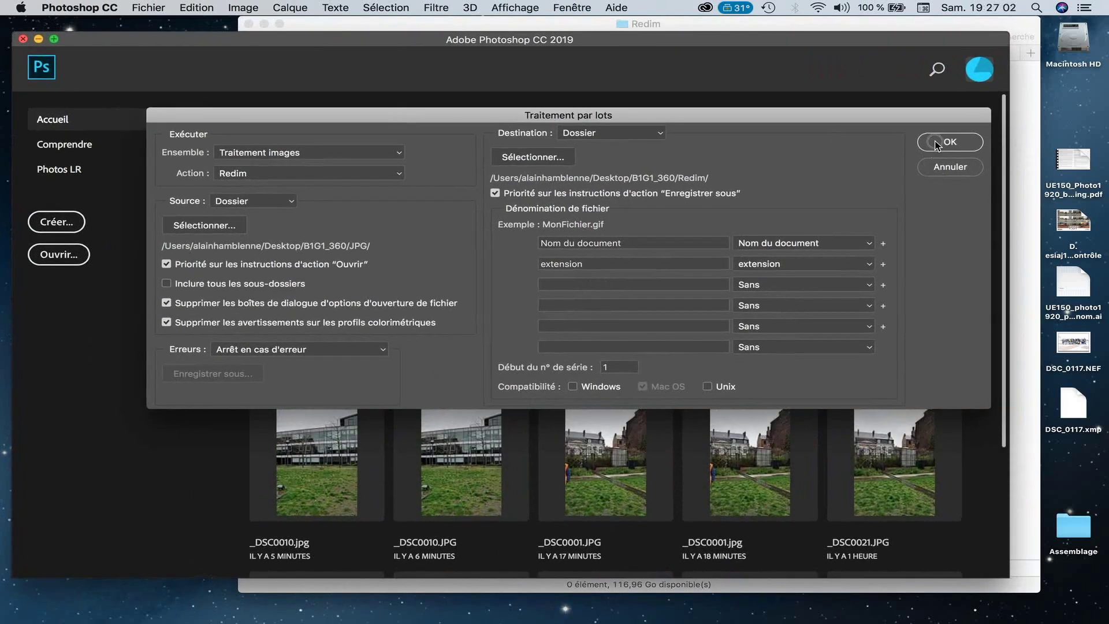
pyautogui.click(936, 144)
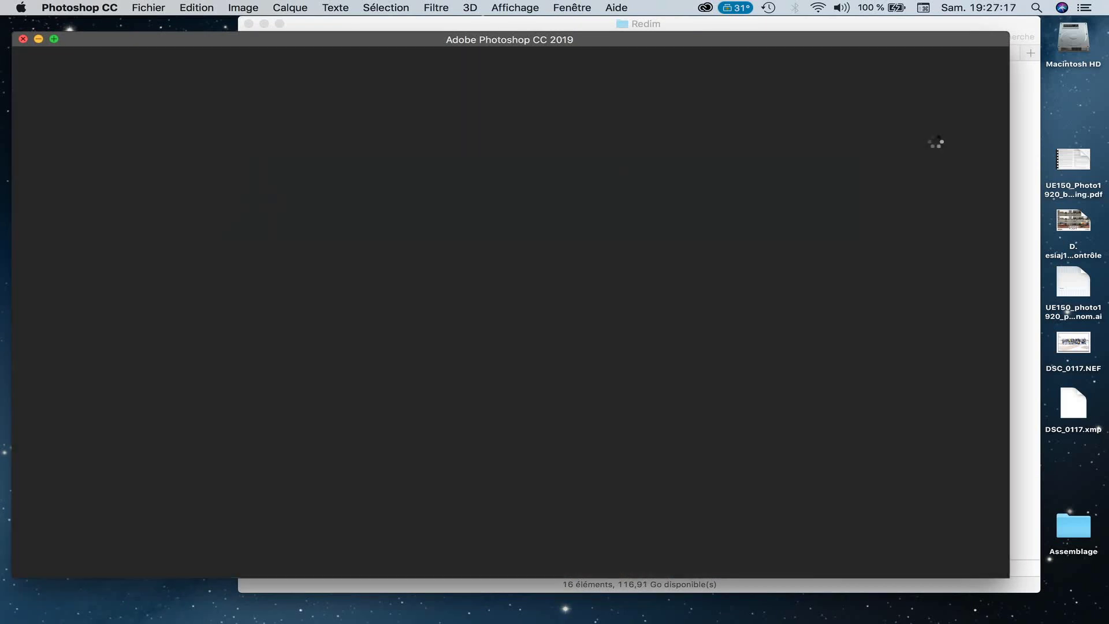
# - Review the processed files of the Redim folder in Finder, and open _DSC0024.jpg in Photoshop
pyautogui.click(1029, 84)
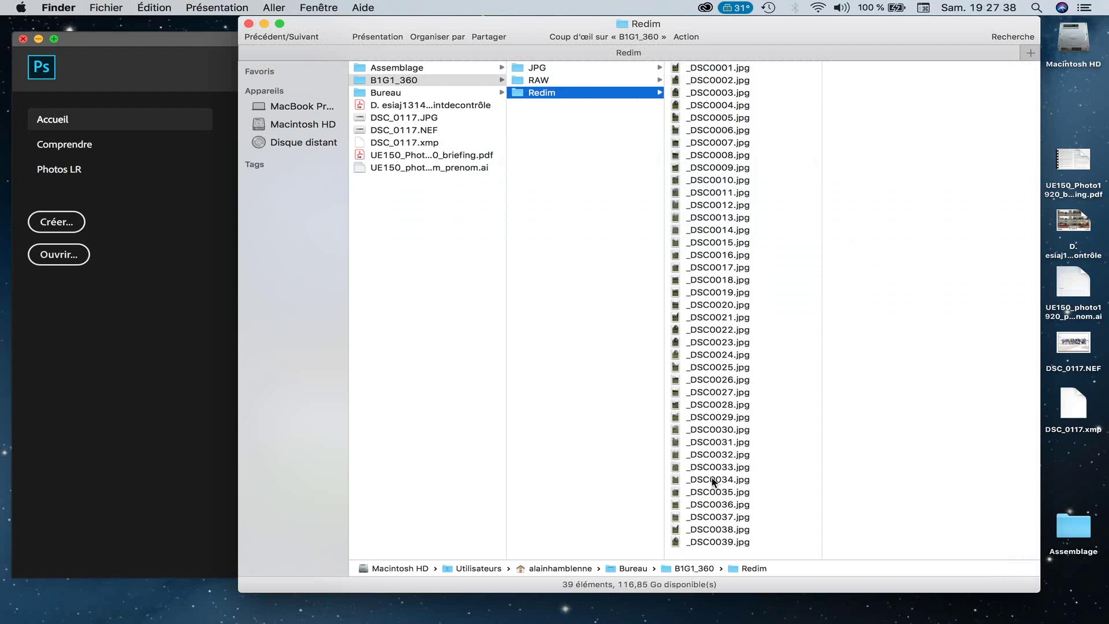
pyautogui.click(106, 383)
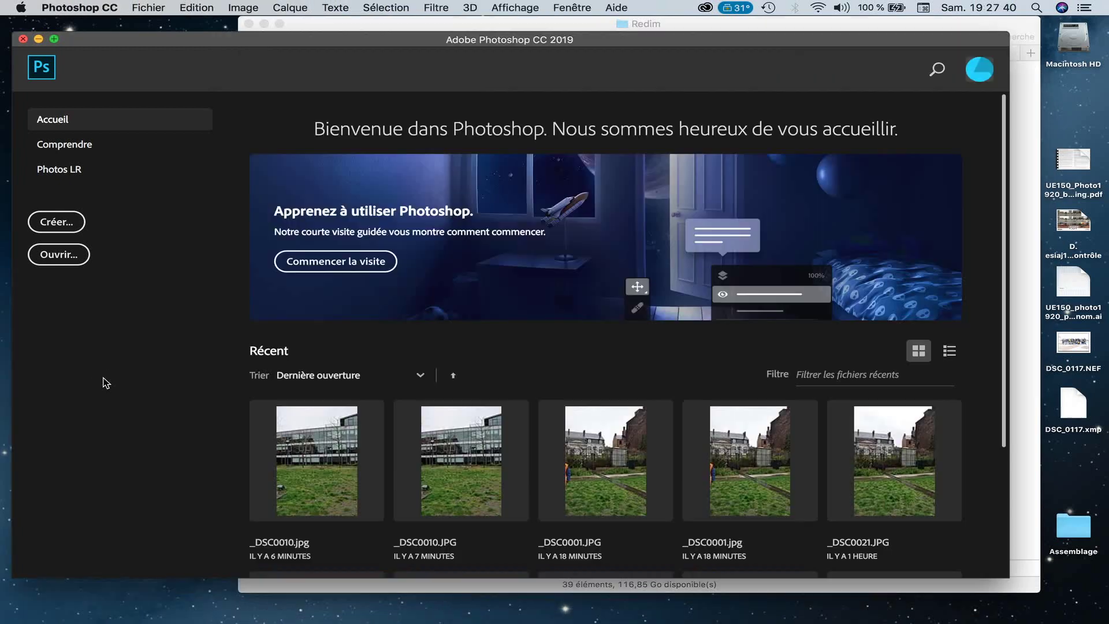
pyautogui.click(1025, 301)
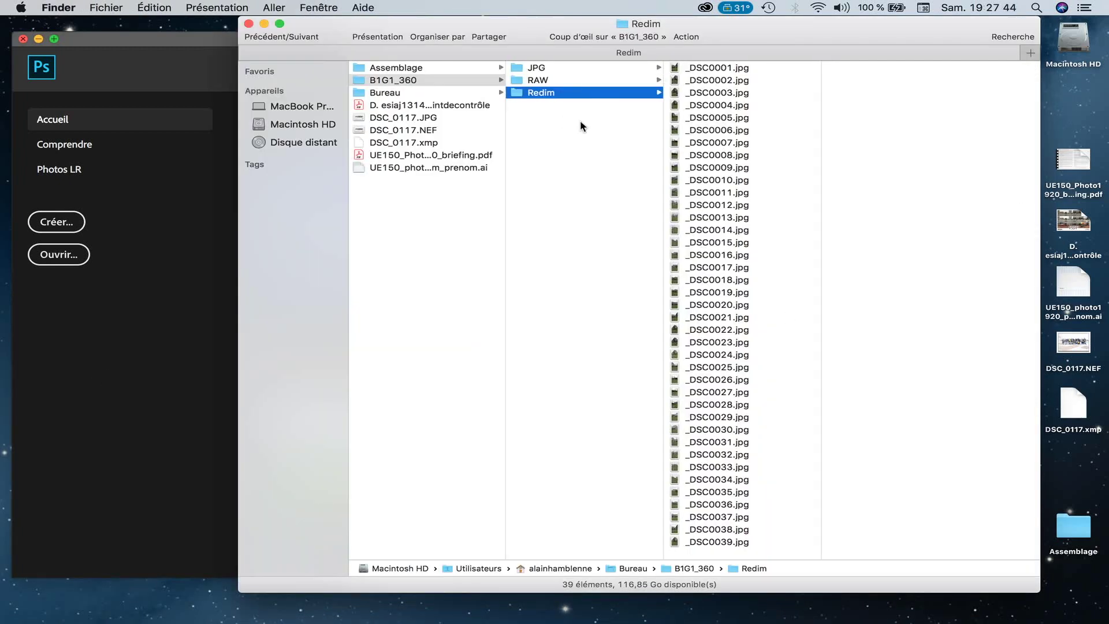
pyautogui.click(712, 68)
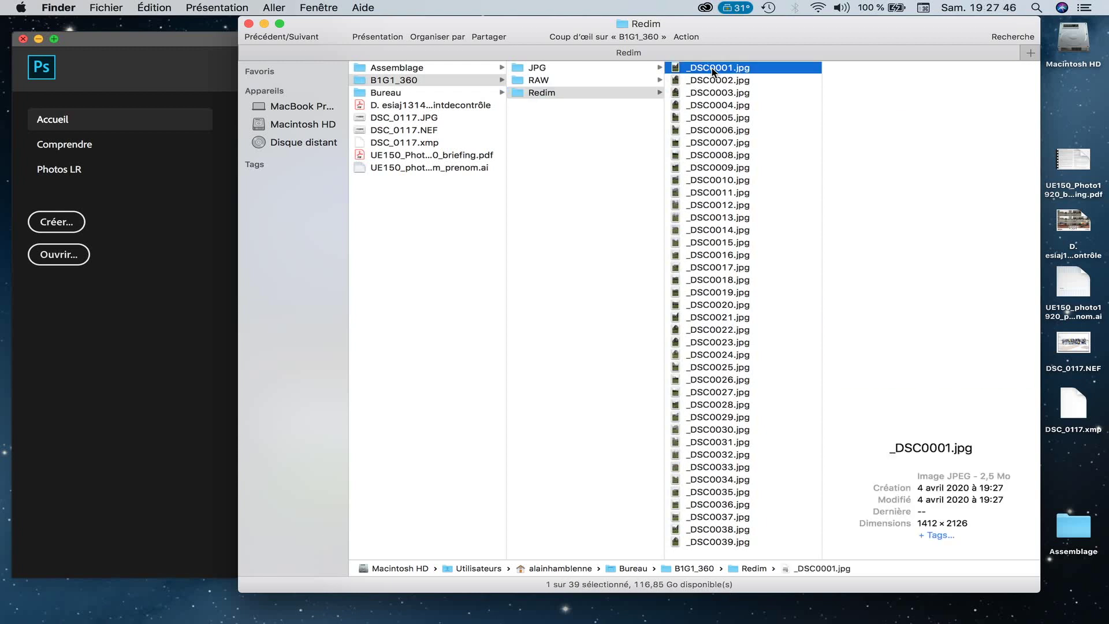
pyautogui.moveTo(712, 68); pyautogui.dragTo(297, 604)
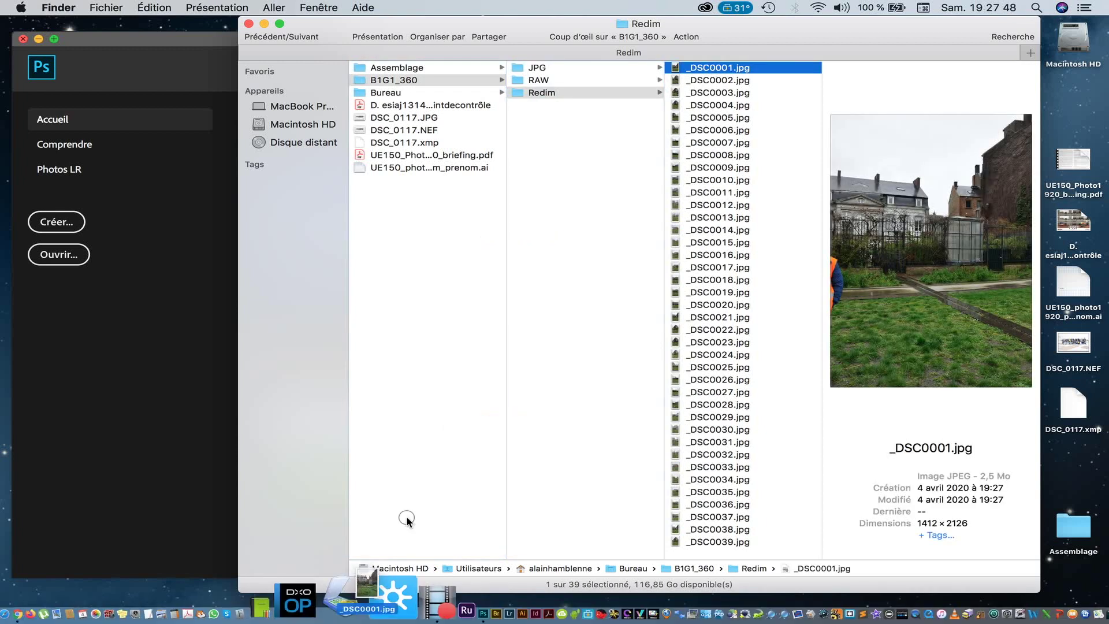
pyautogui.click(712, 358)
pyautogui.moveTo(711, 359); pyautogui.dragTo(400, 608)
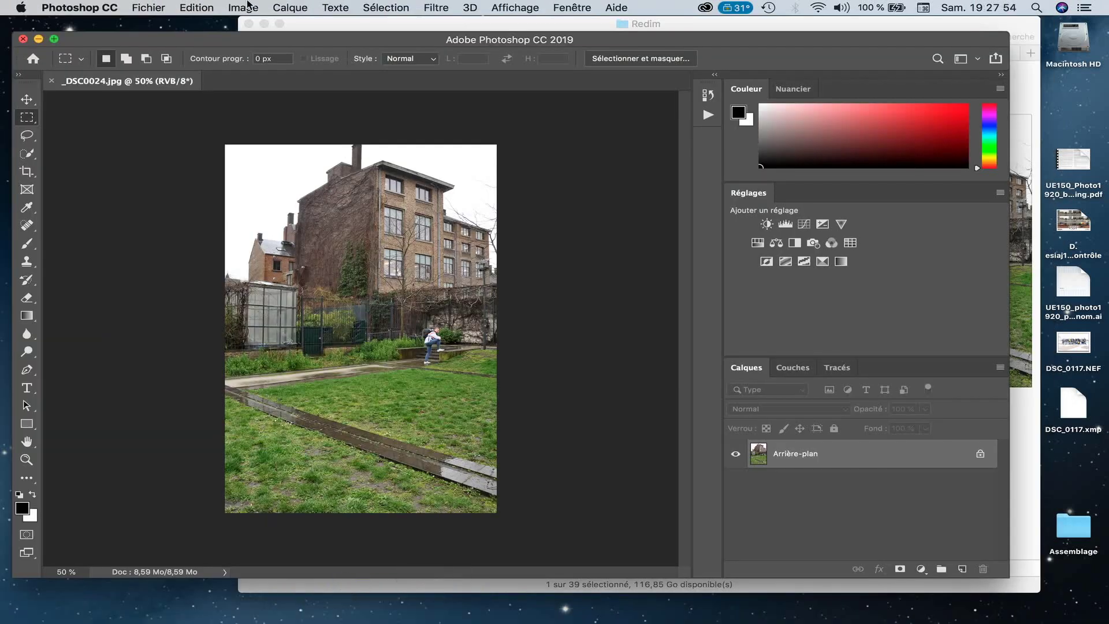
# - Check the image size of _DSC0024.jpg in centimetres, and cancel without changing it
pyautogui.click(245, 8)
pyautogui.click(263, 113)
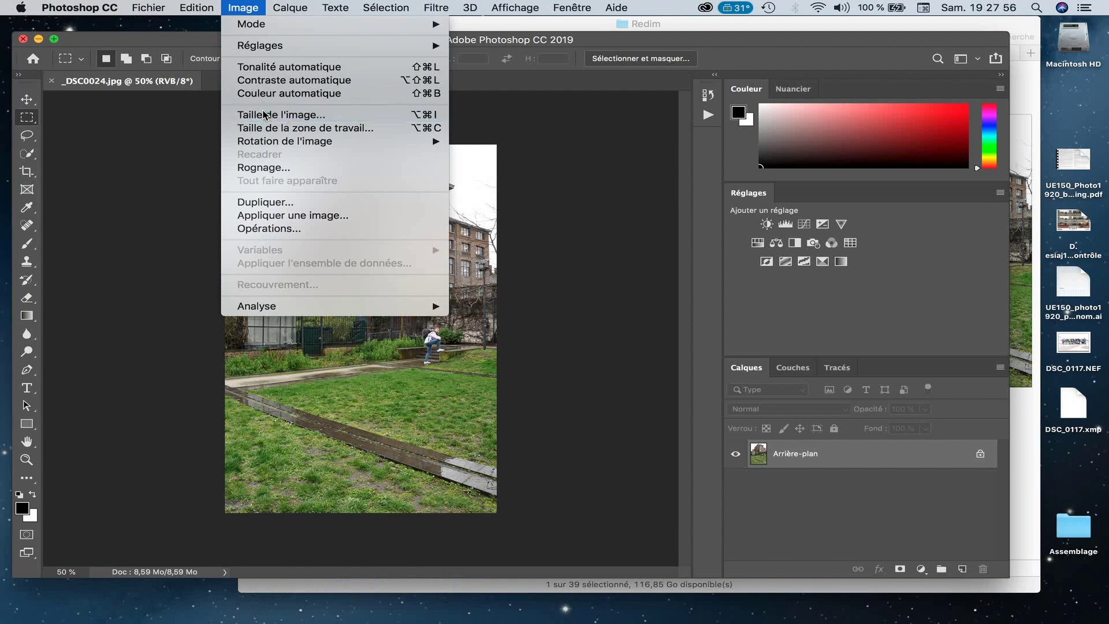
pyautogui.press('Tab')
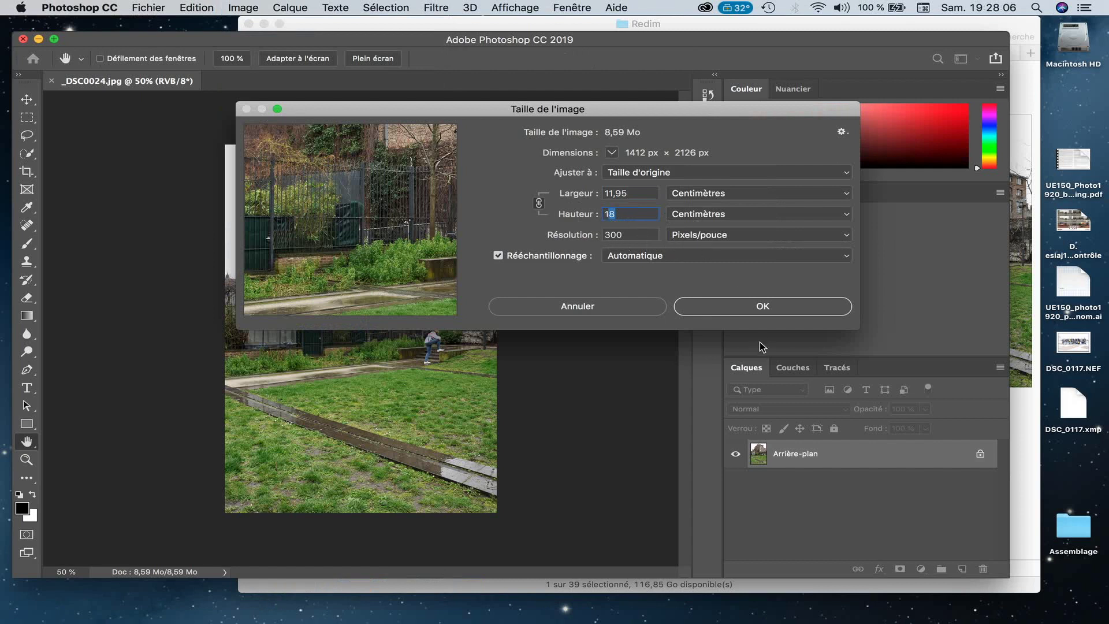
pyautogui.click(616, 307)
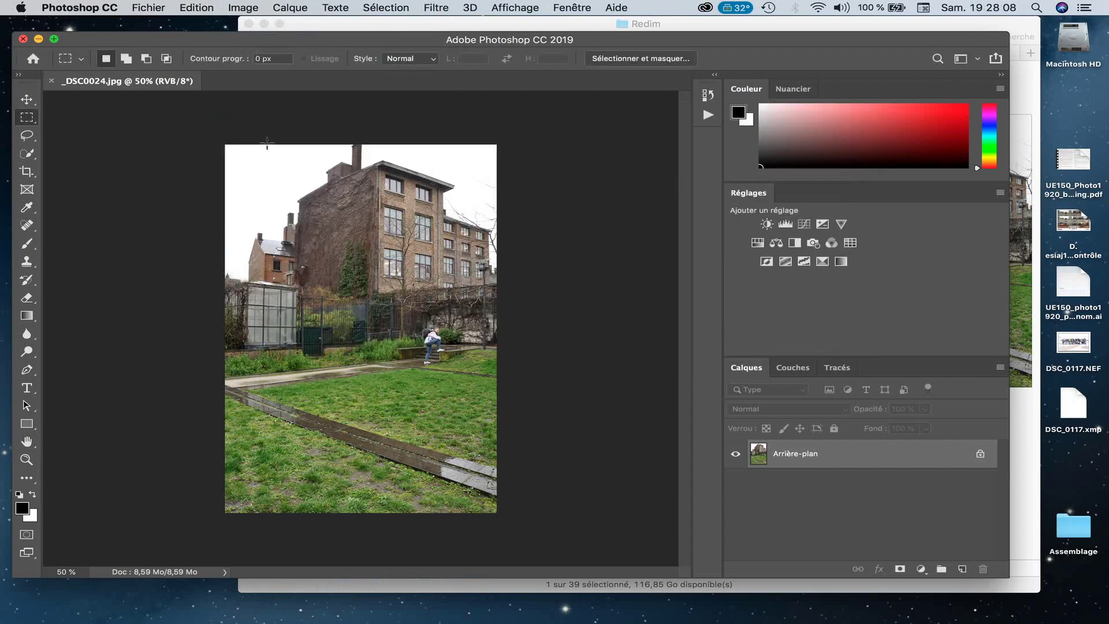
pyautogui.moveTo(139, 46); pyautogui.dragTo(146, 48)
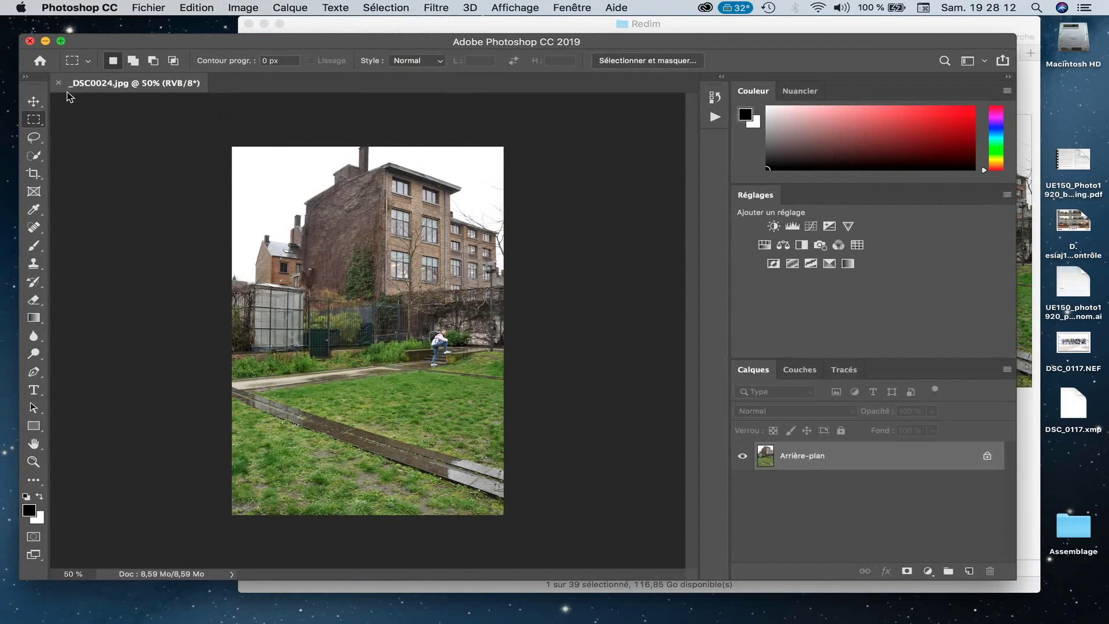